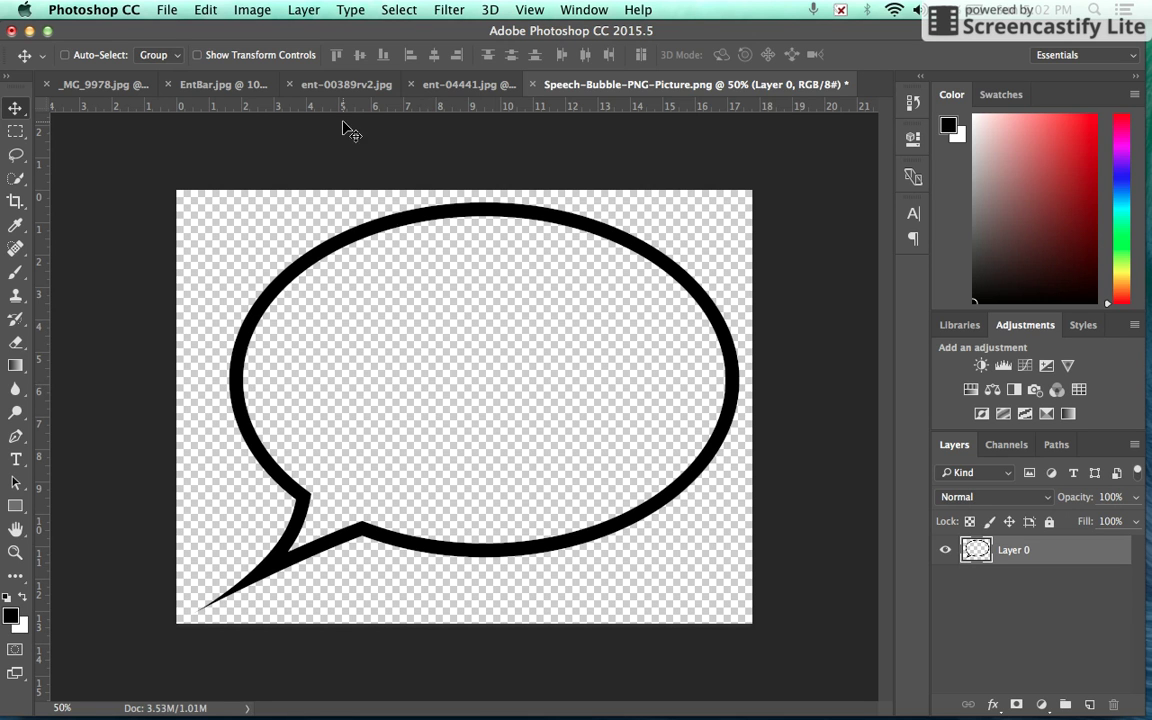
# - Look through the café, EntBar and ent-00389rv2.jpg office photos, then return to the speech bubble document
pyautogui.click(452, 84)
pyautogui.click(338, 88)
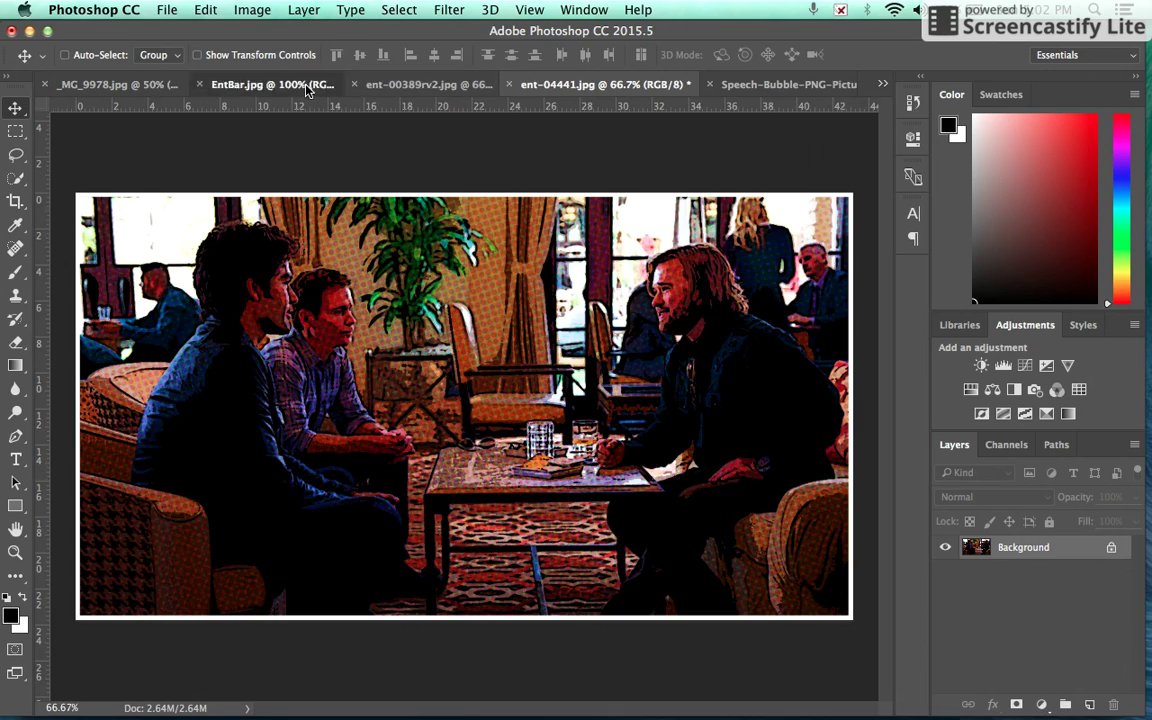
pyautogui.click(422, 88)
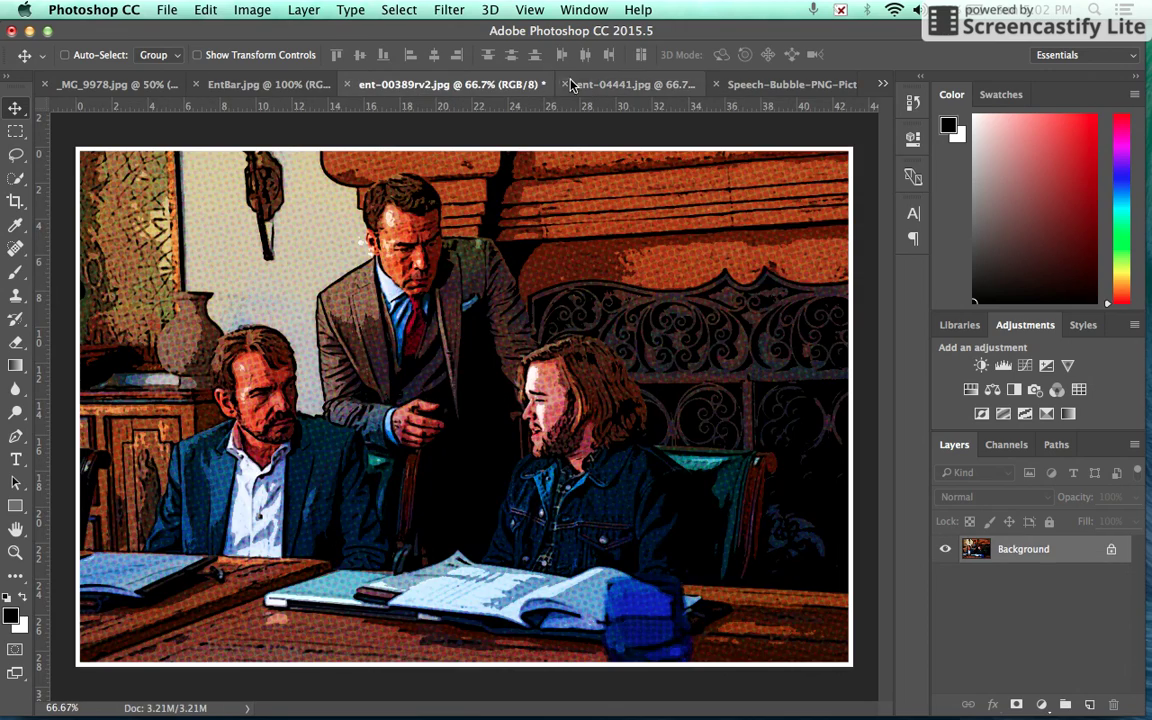
pyautogui.click(582, 84)
pyautogui.click(425, 84)
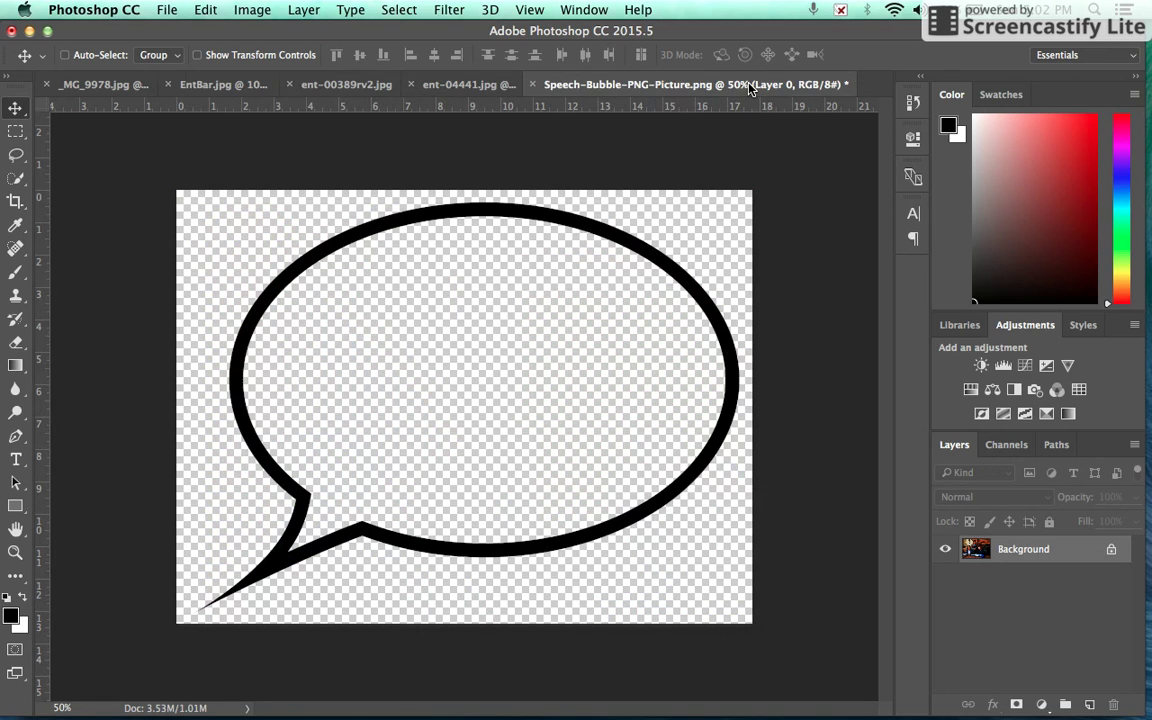
pyautogui.click(750, 85)
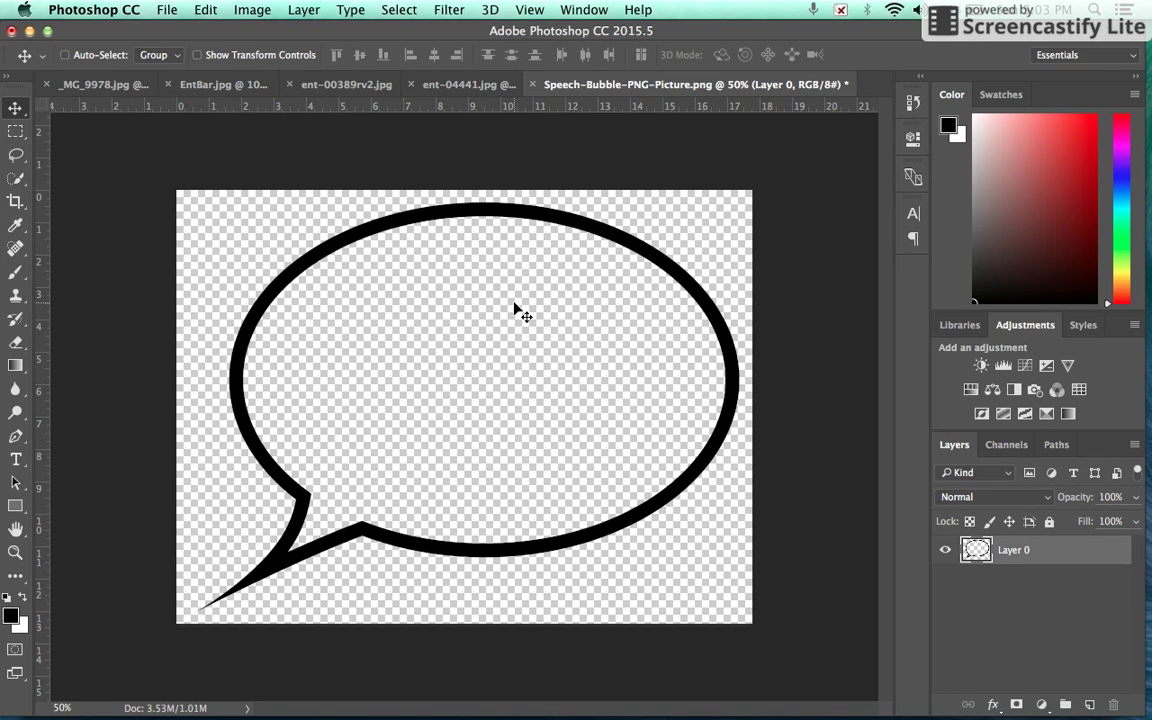
# - Try the bubble in the office photo at about quarter size, then delete that trial layer
pyautogui.moveTo(548, 328); pyautogui.dragTo(551, 373)
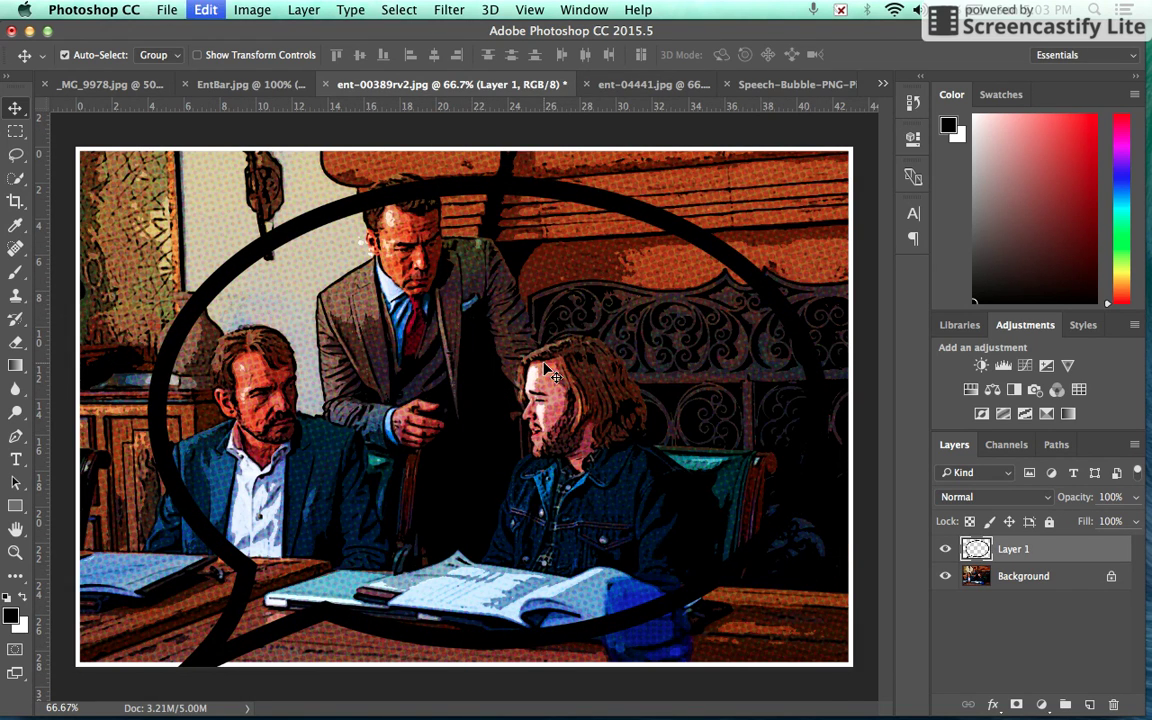
pyautogui.press('super+t')
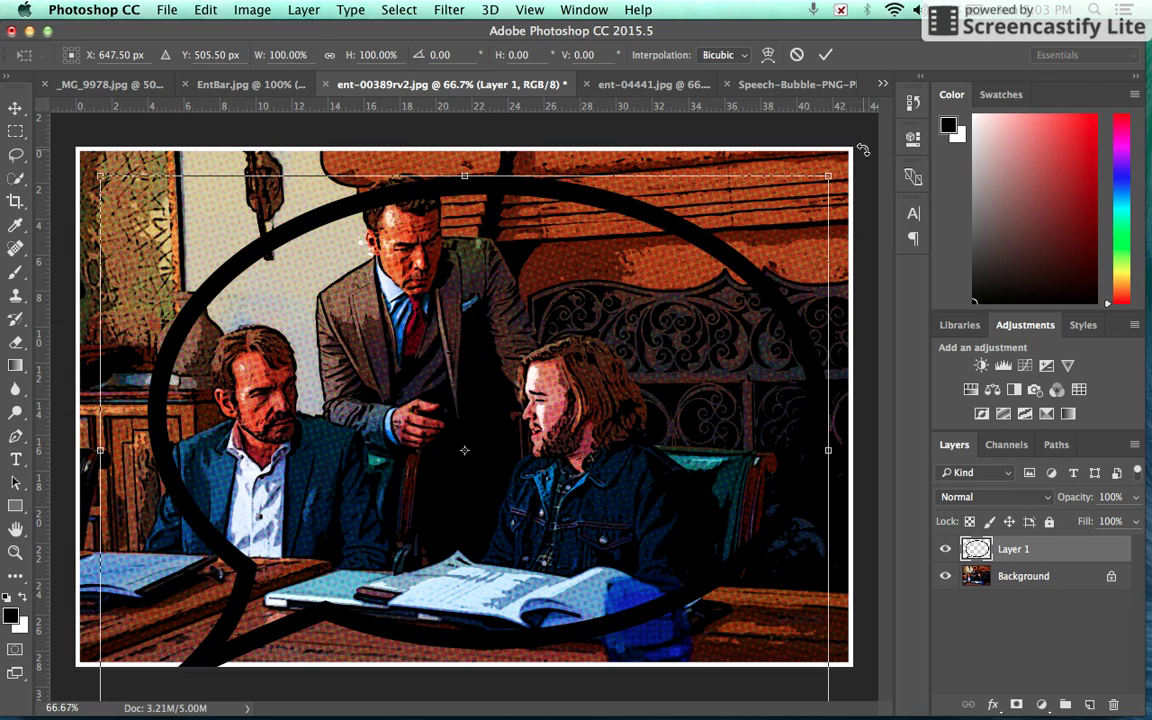
pyautogui.moveTo(828, 176); pyautogui.dragTo(362, 505)
pyautogui.moveTo(291, 542); pyautogui.dragTo(675, 175)
pyautogui.moveTo(742, 133); pyautogui.dragTo(658, 200)
pyautogui.moveTo(615, 268); pyautogui.dragTo(502, 202)
pyautogui.press('Return')
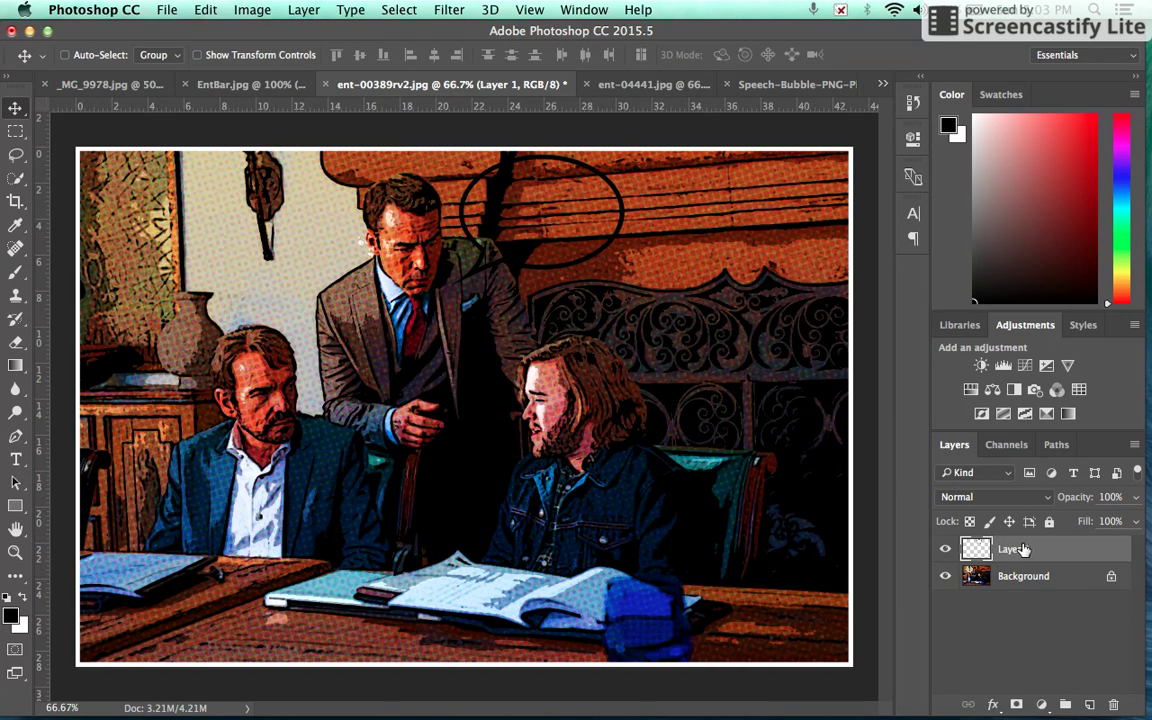
pyautogui.moveTo(1023, 549); pyautogui.dragTo(1113, 705)
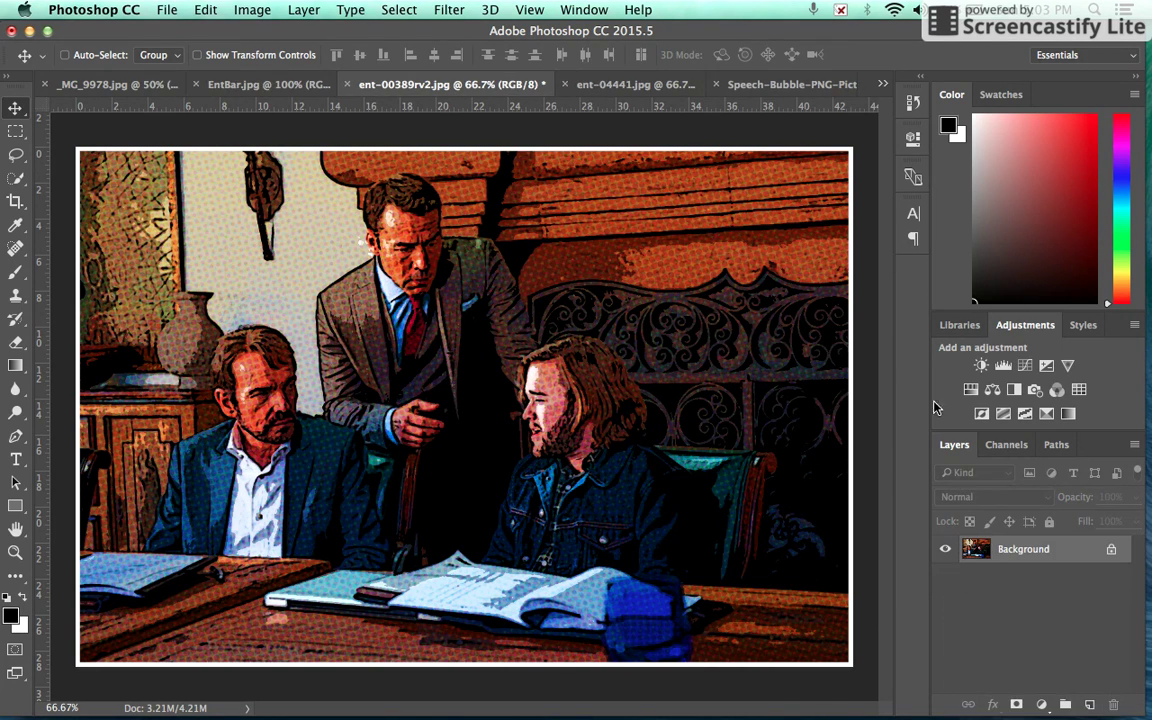
pyautogui.click(769, 85)
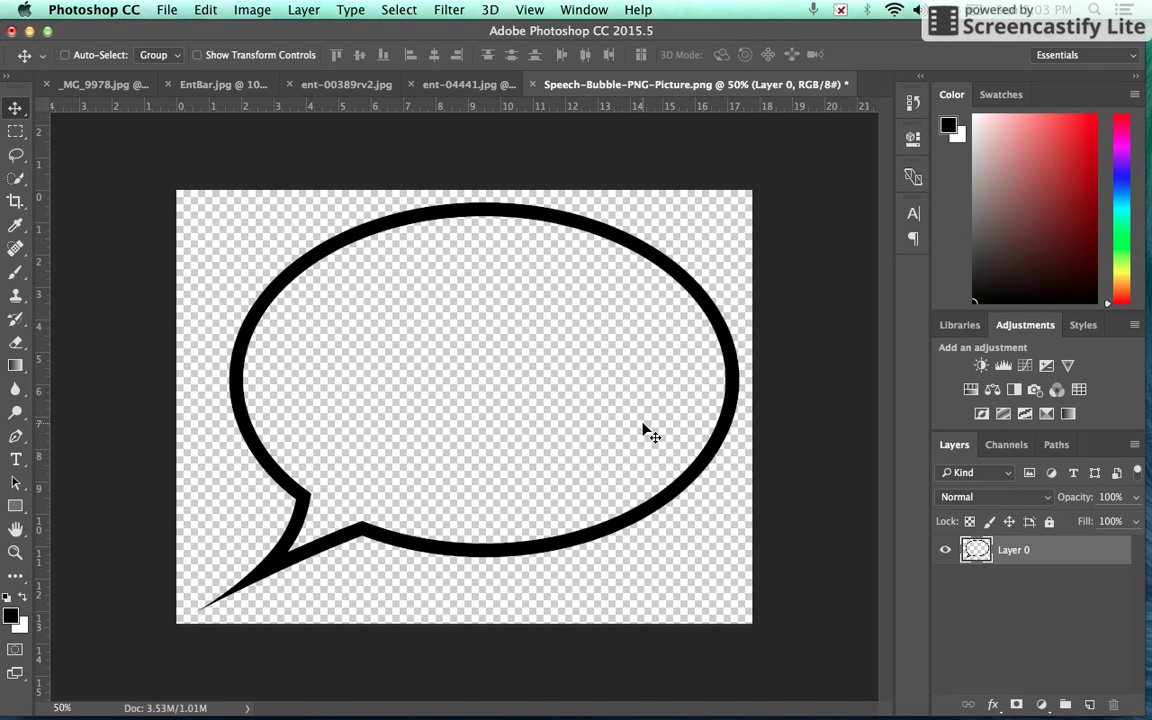
# - Add a pure white Solid Color fill layer beneath the speech bubble layer
pyautogui.click(1041, 705)
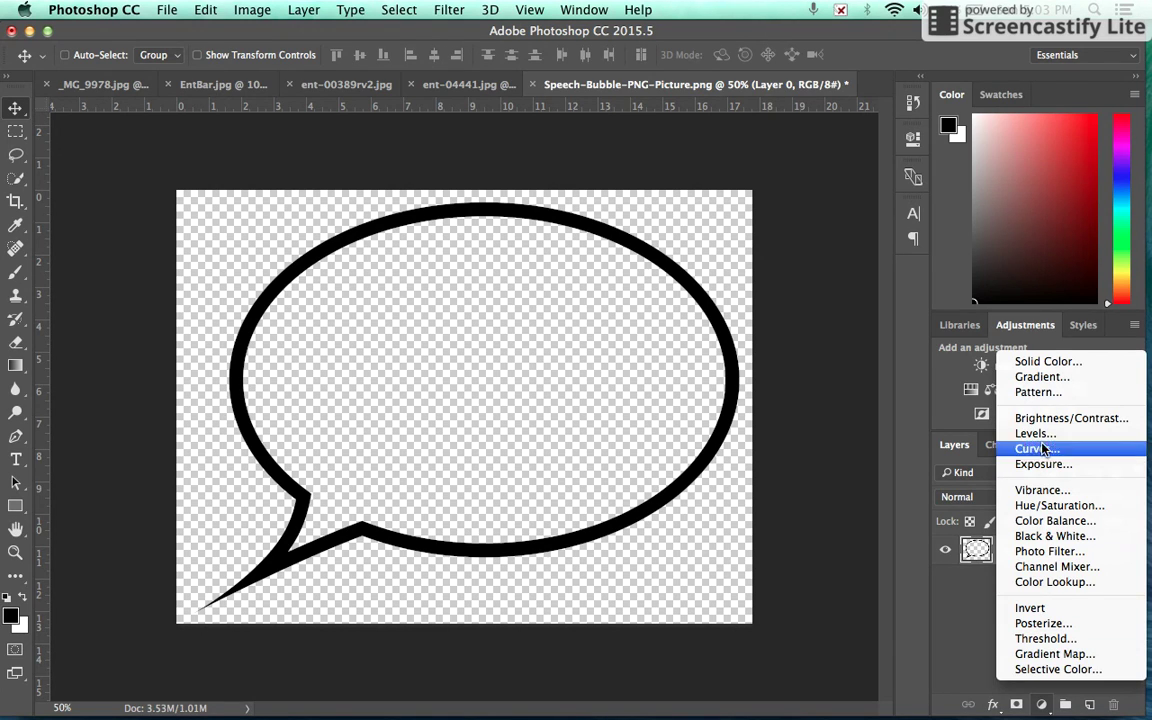
pyautogui.click(1047, 362)
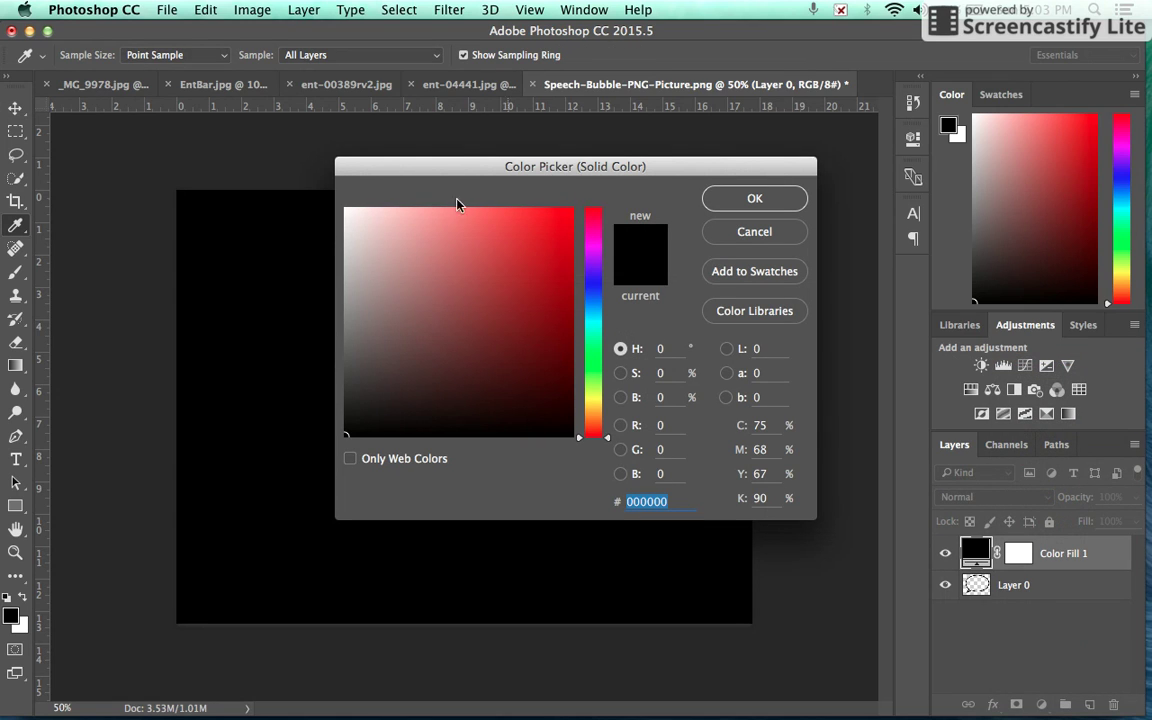
pyautogui.click(345, 212)
pyautogui.moveTo(345, 212); pyautogui.dragTo(344, 205)
pyautogui.click(722, 206)
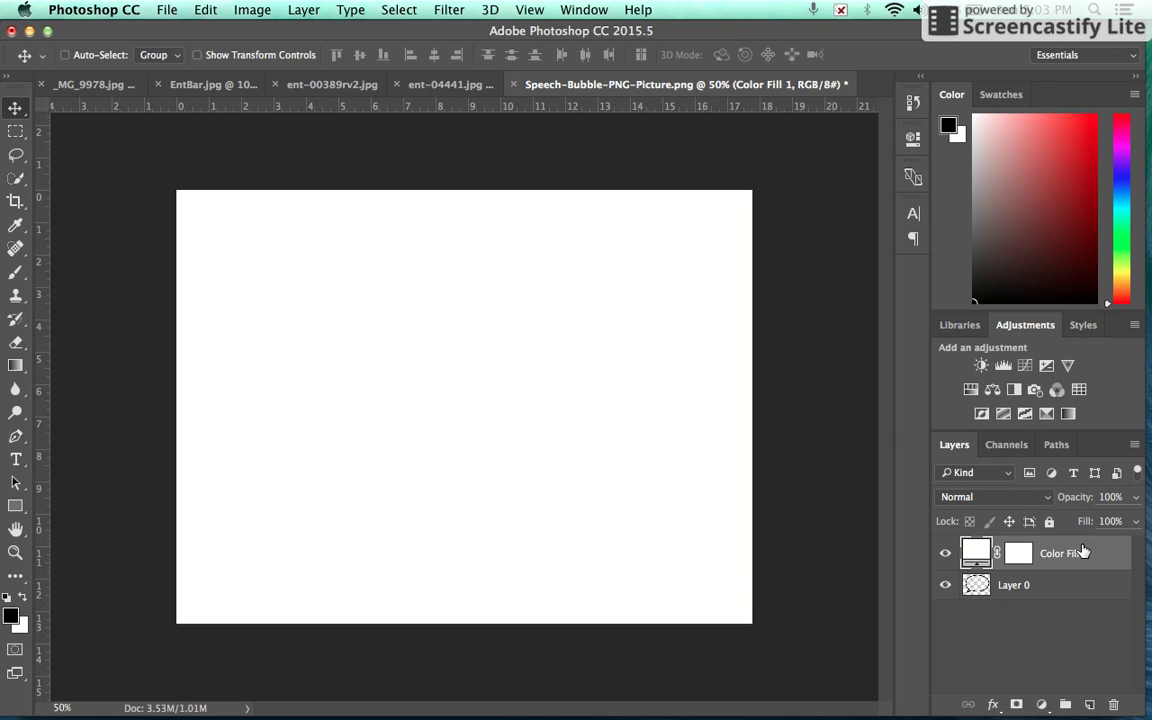
pyautogui.moveTo(1070, 560); pyautogui.dragTo(1067, 591)
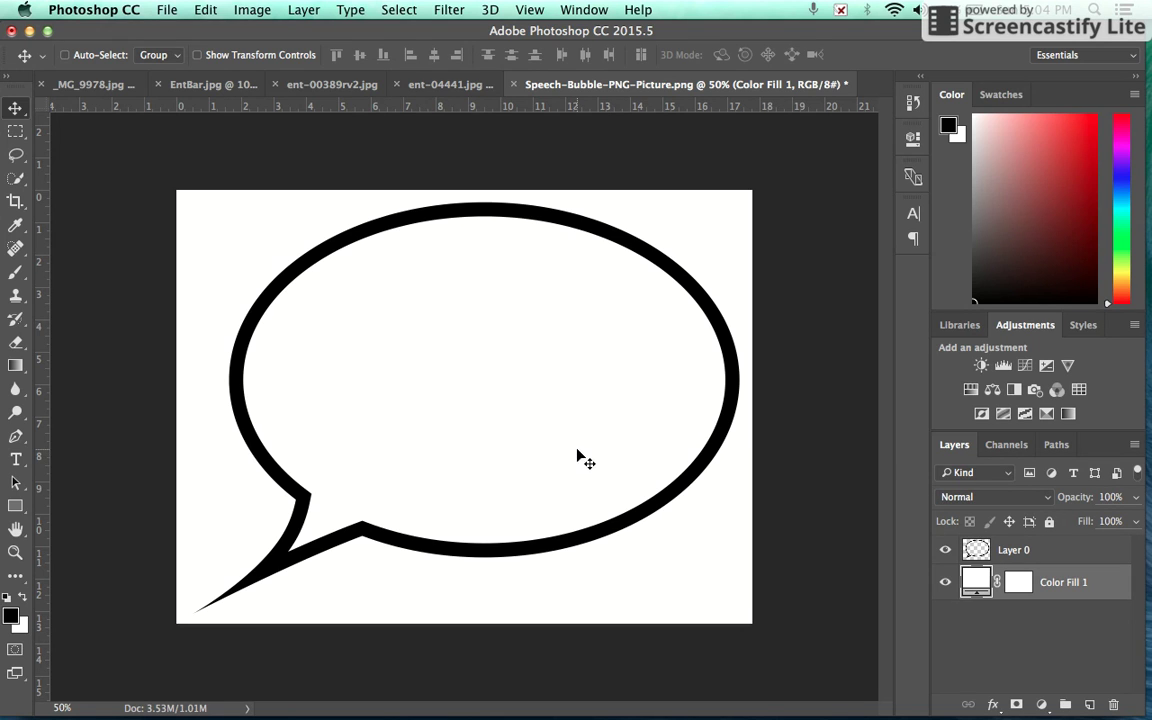
# - Flatten the image into a single locked Background layer
pyautogui.click(305, 10)
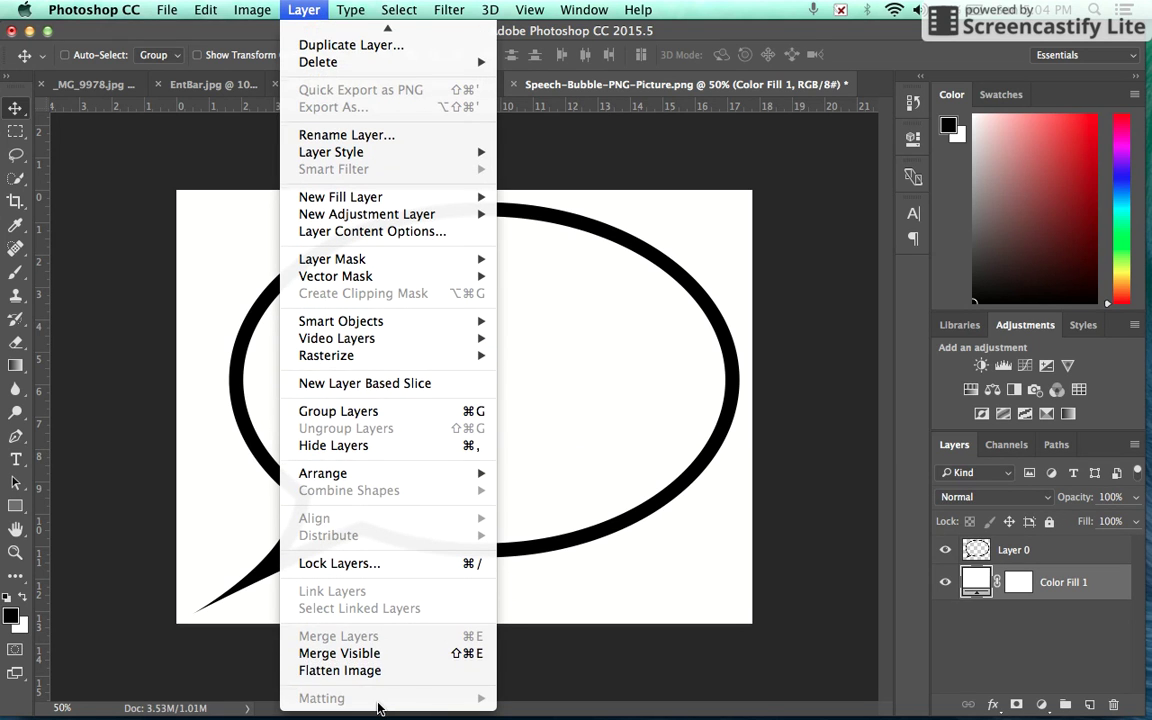
pyautogui.click(375, 673)
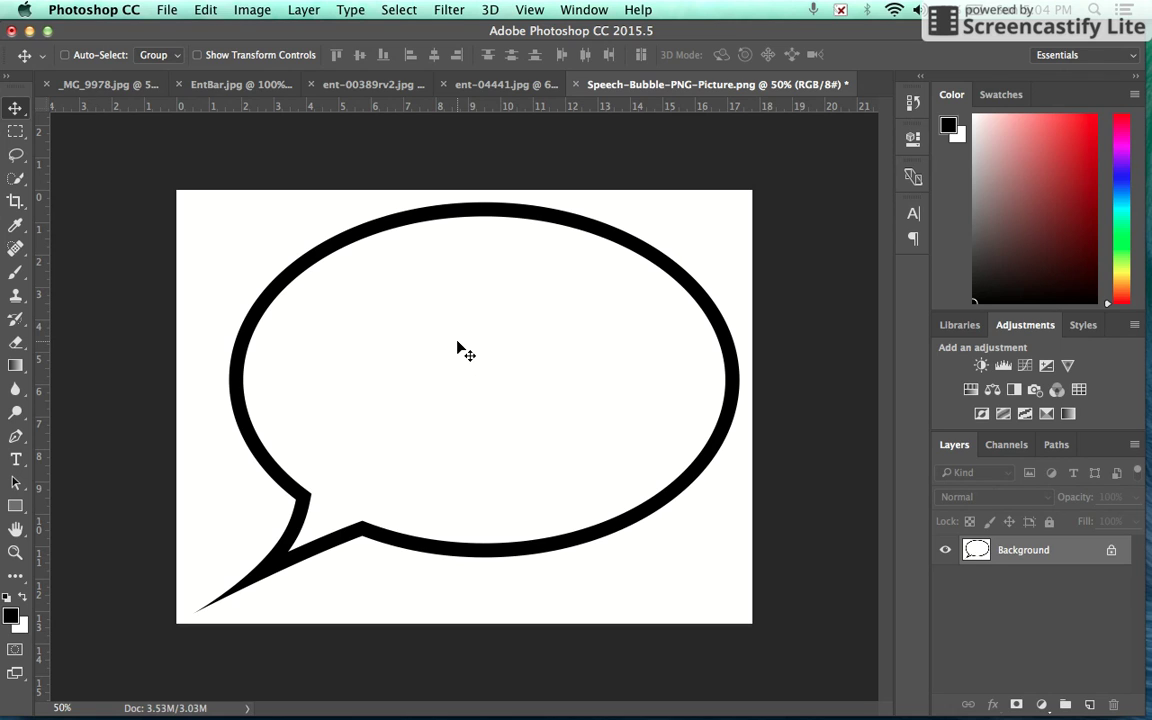
pyautogui.click(13, 182)
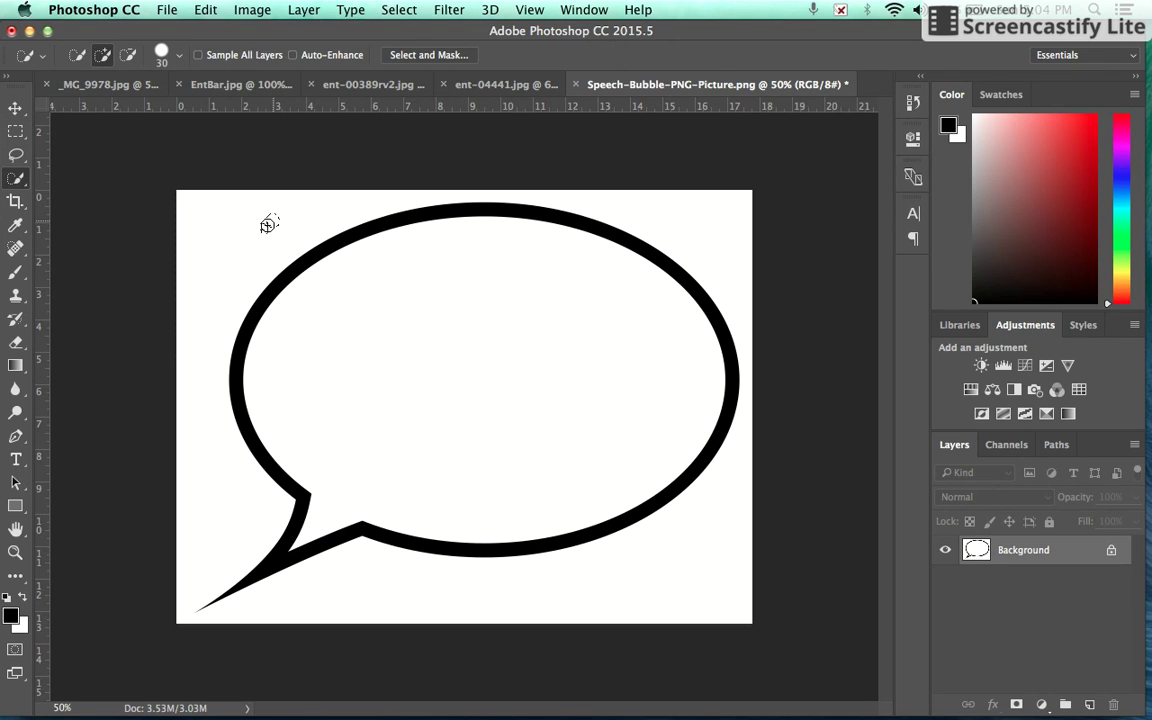
# - Quick-select the white area around the bubble, then inverse the selection onto the bubble
pyautogui.moveTo(267, 226); pyautogui.dragTo(226, 260)
pyautogui.moveTo(476, 594)
pyautogui.mouseDown()
pyautogui.moveTo(406, 589)
pyautogui.moveTo(514, 599)
pyautogui.moveTo(714, 503)
pyautogui.moveTo(743, 234)
pyautogui.moveTo(489, 154)
pyautogui.mouseUp()
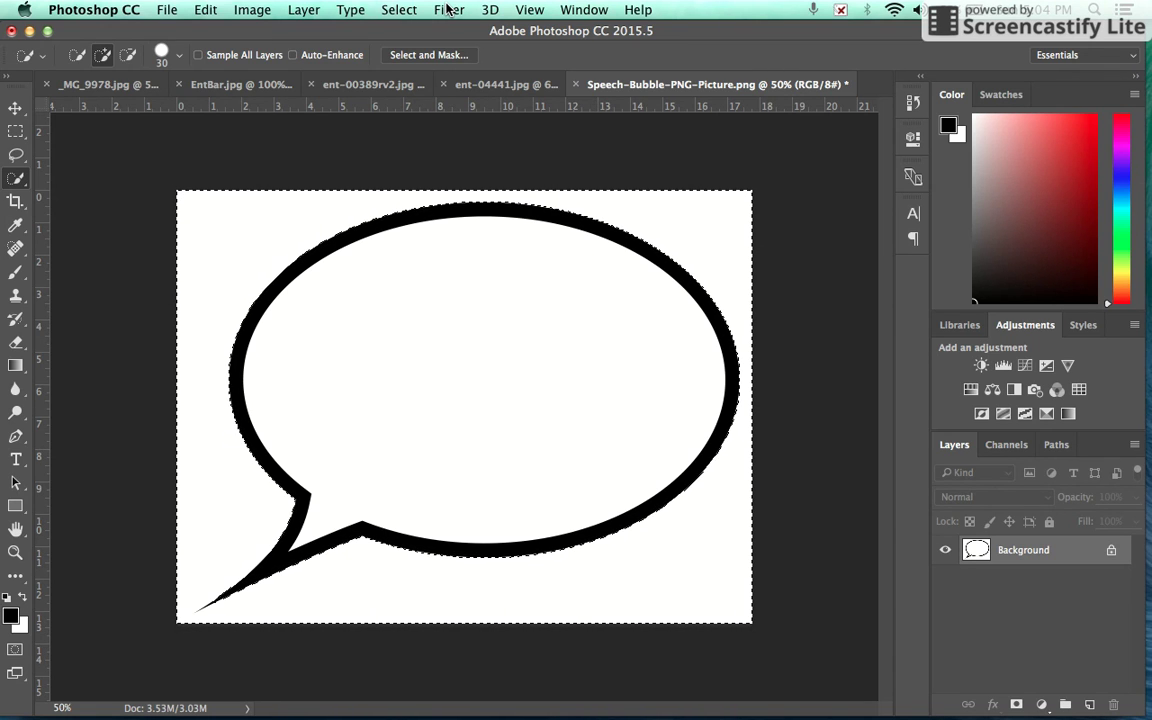
pyautogui.click(392, 10)
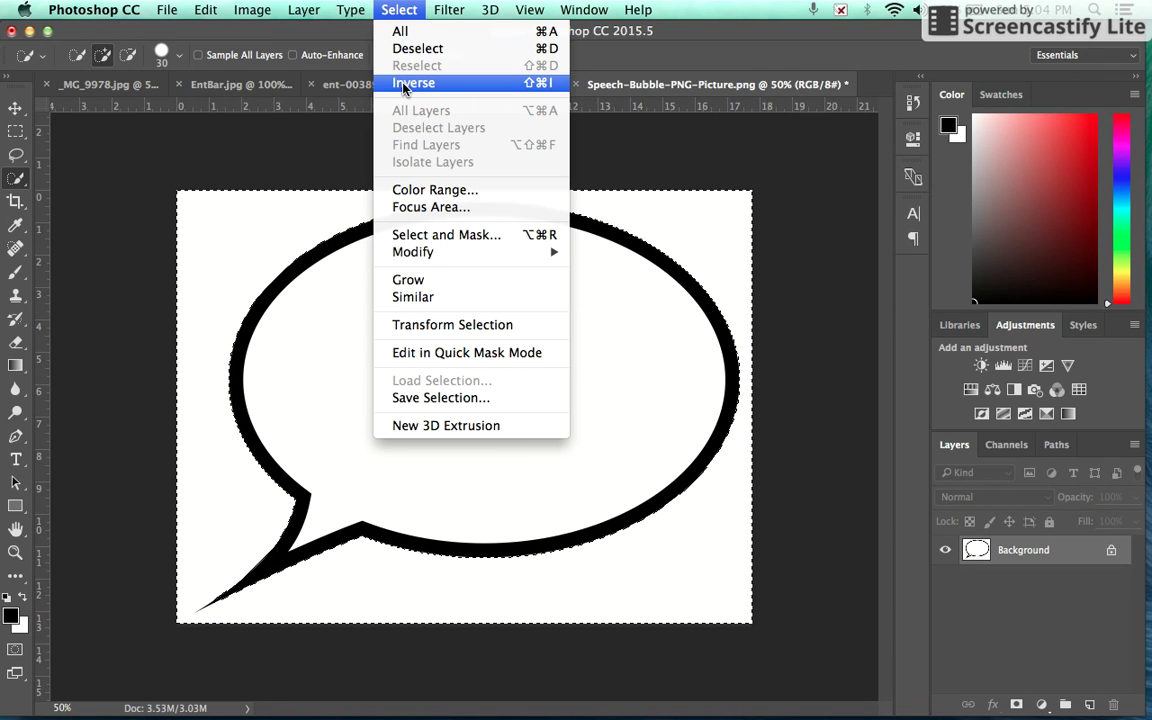
pyautogui.click(404, 85)
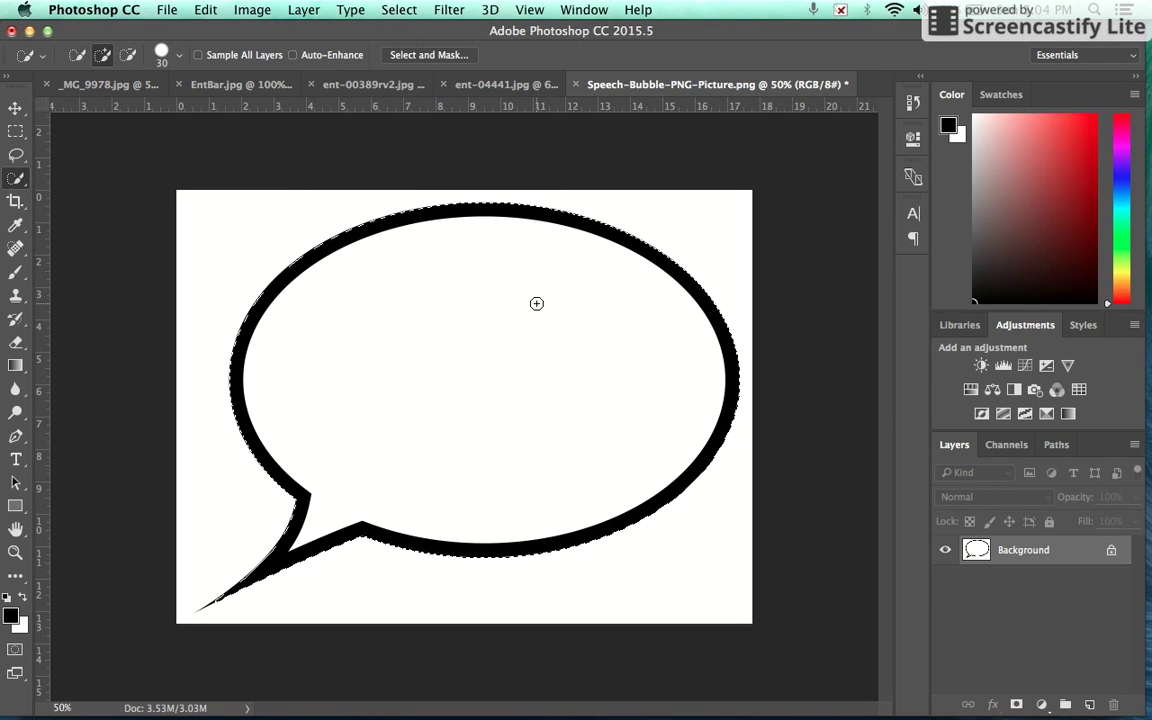
# - Refine the bubble selection in Select and Mask with Output To set to New Layer
pyautogui.press('v')
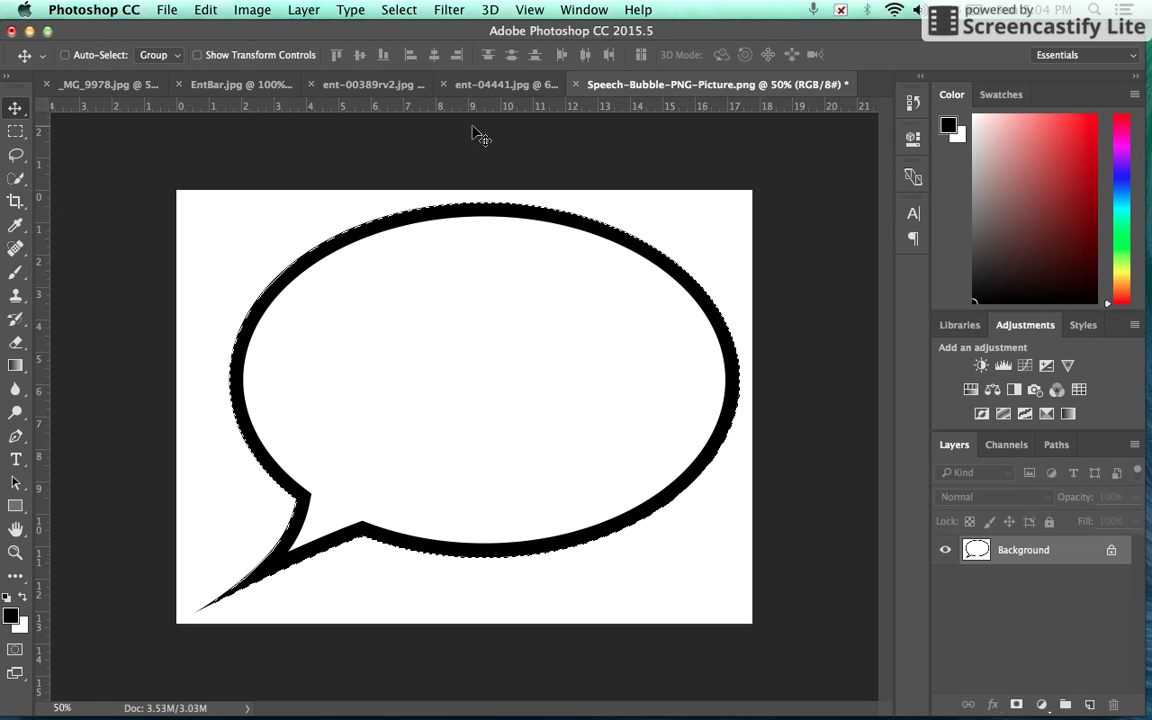
pyautogui.press('w')
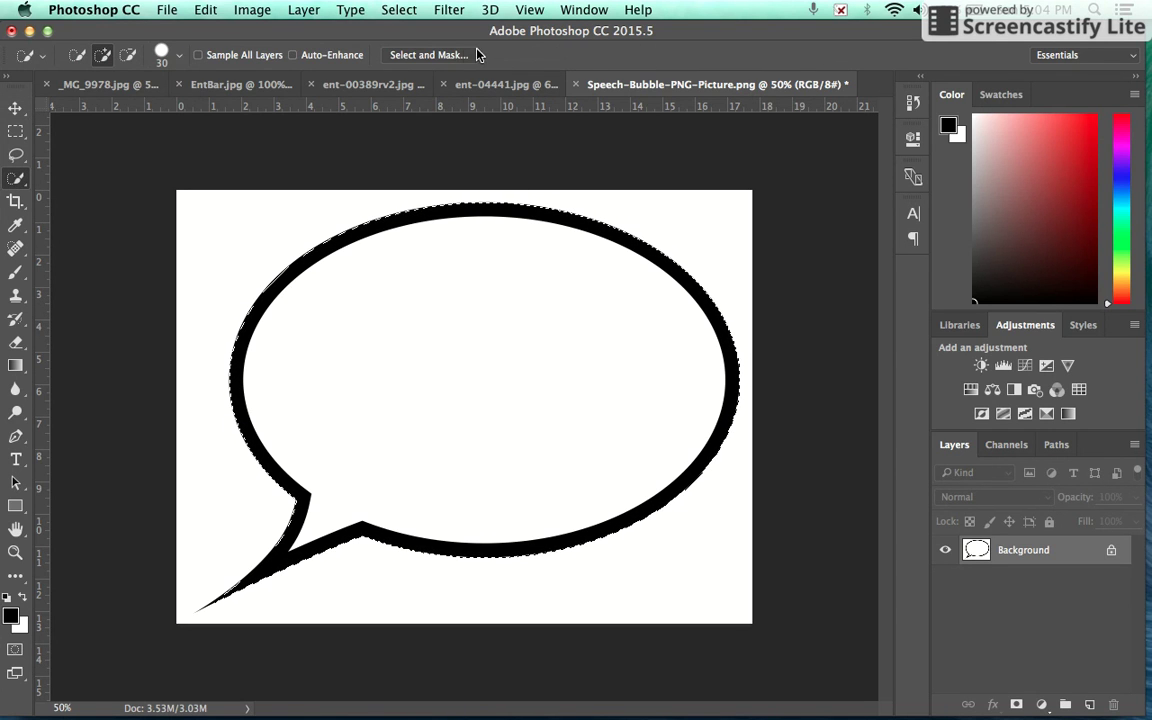
pyautogui.click(427, 55)
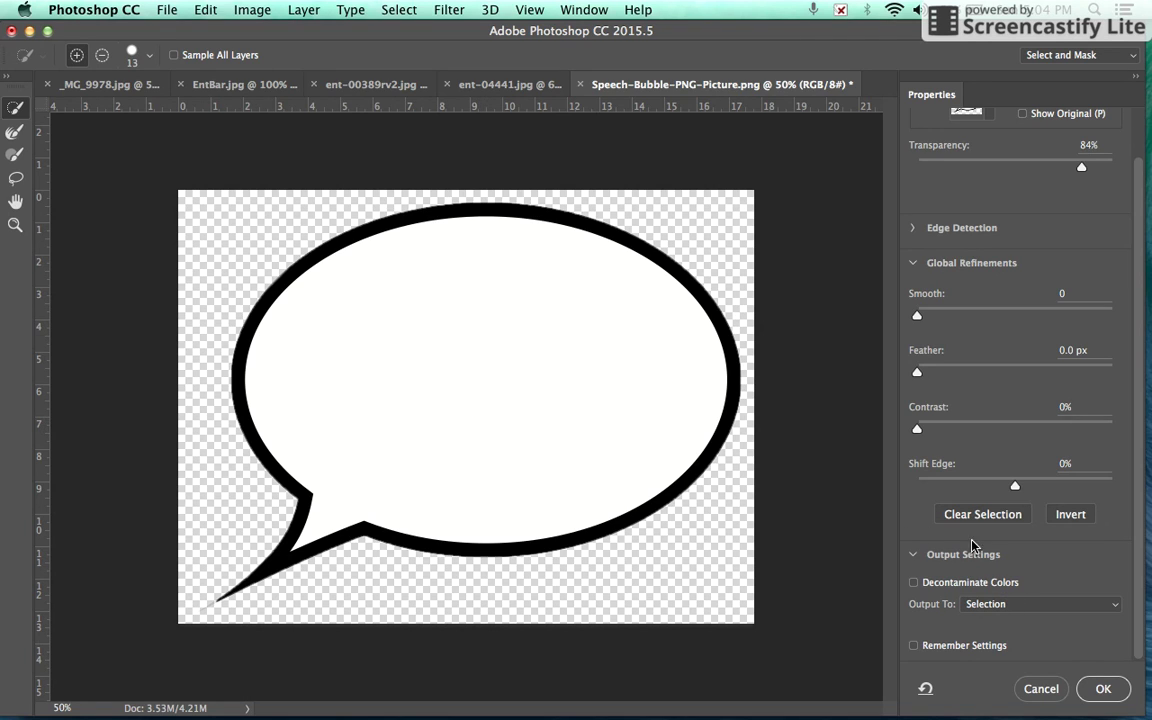
pyautogui.click(1033, 606)
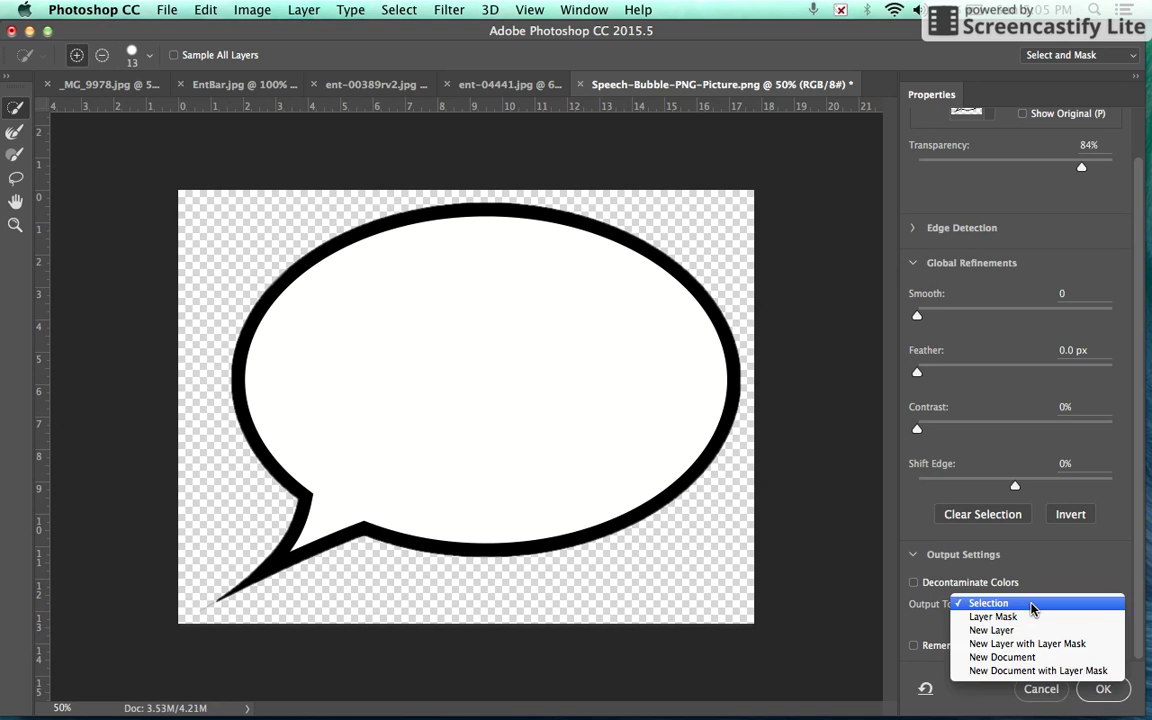
pyautogui.click(1036, 630)
pyautogui.click(1103, 689)
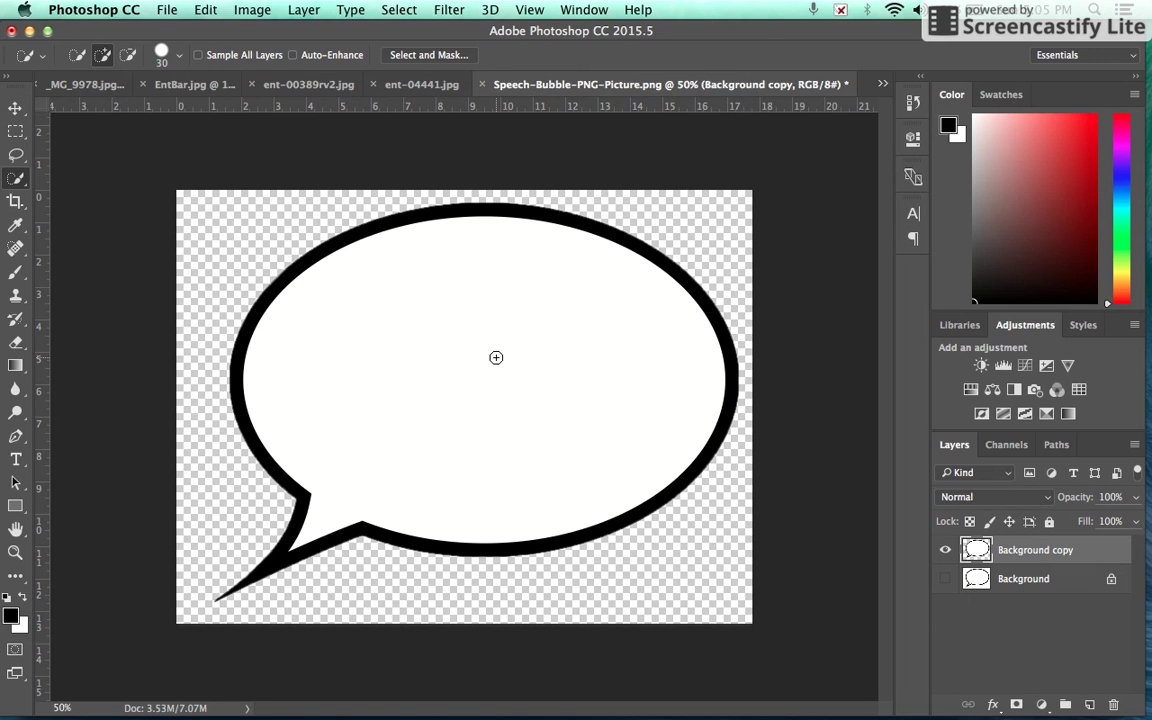
pyautogui.press('v')
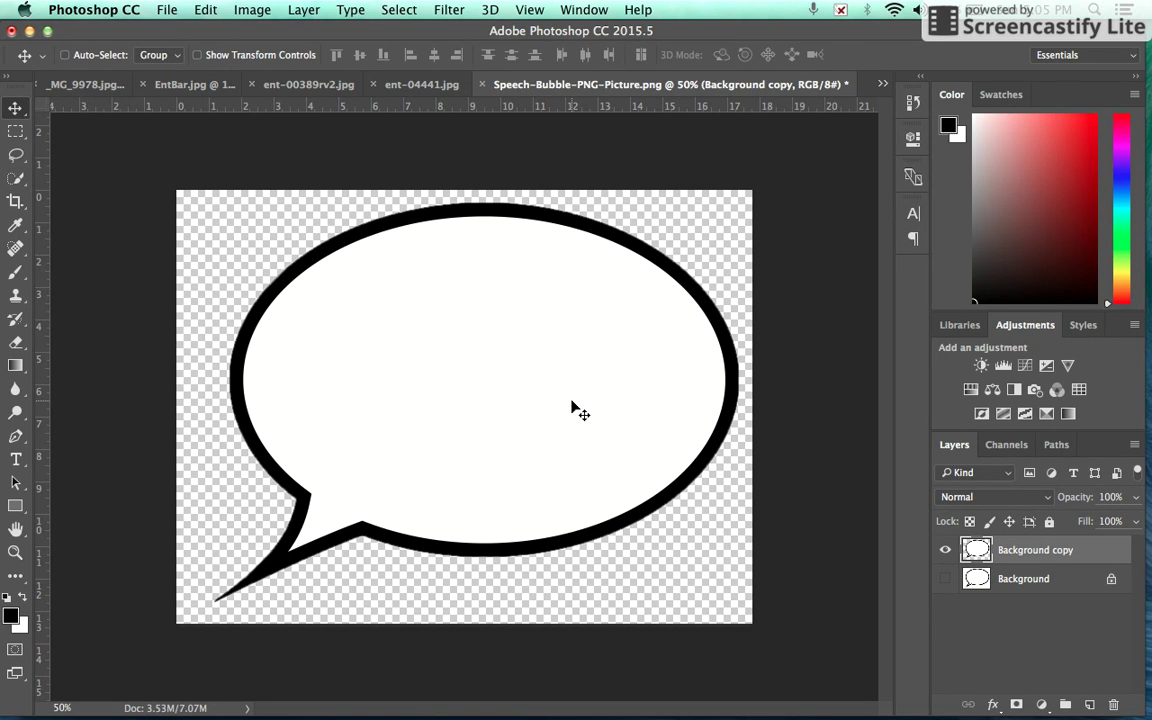
# - Bring the bubble into the office photo, shrink it and place it above the men's heads
pyautogui.moveTo(422, 358); pyautogui.dragTo(465, 327)
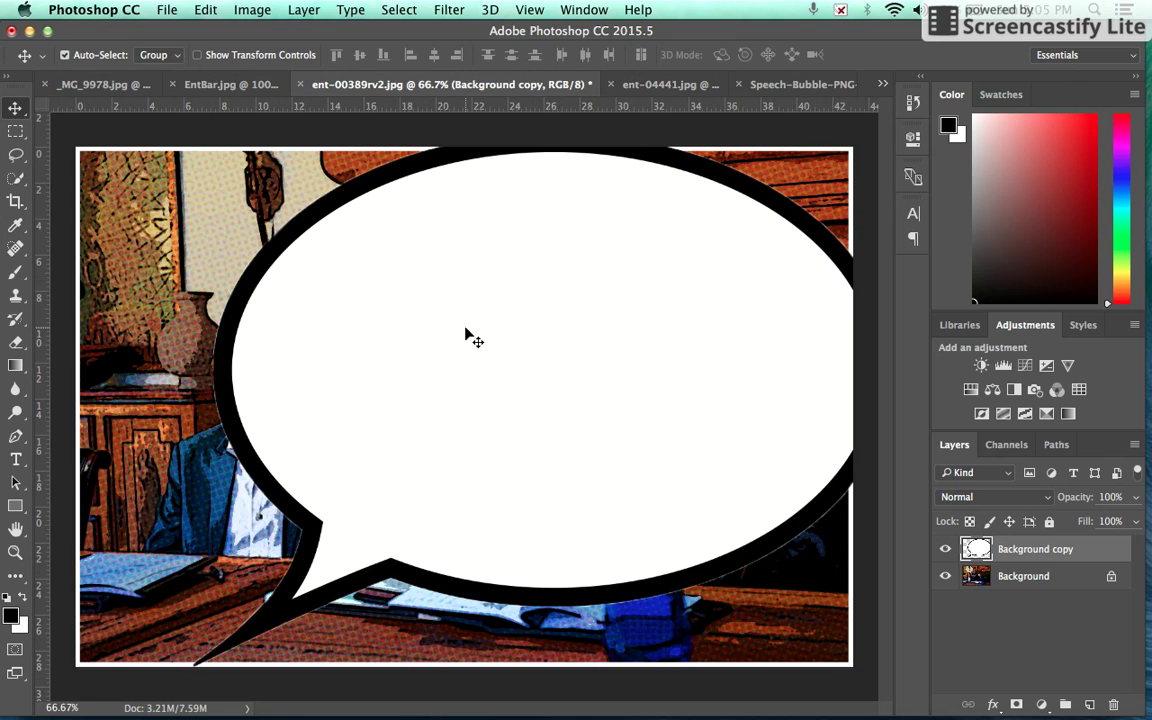
pyautogui.press('super+minus')
pyautogui.press('super+minus')
pyautogui.moveTo(452, 357); pyautogui.dragTo(429, 368)
pyautogui.press('super+t')
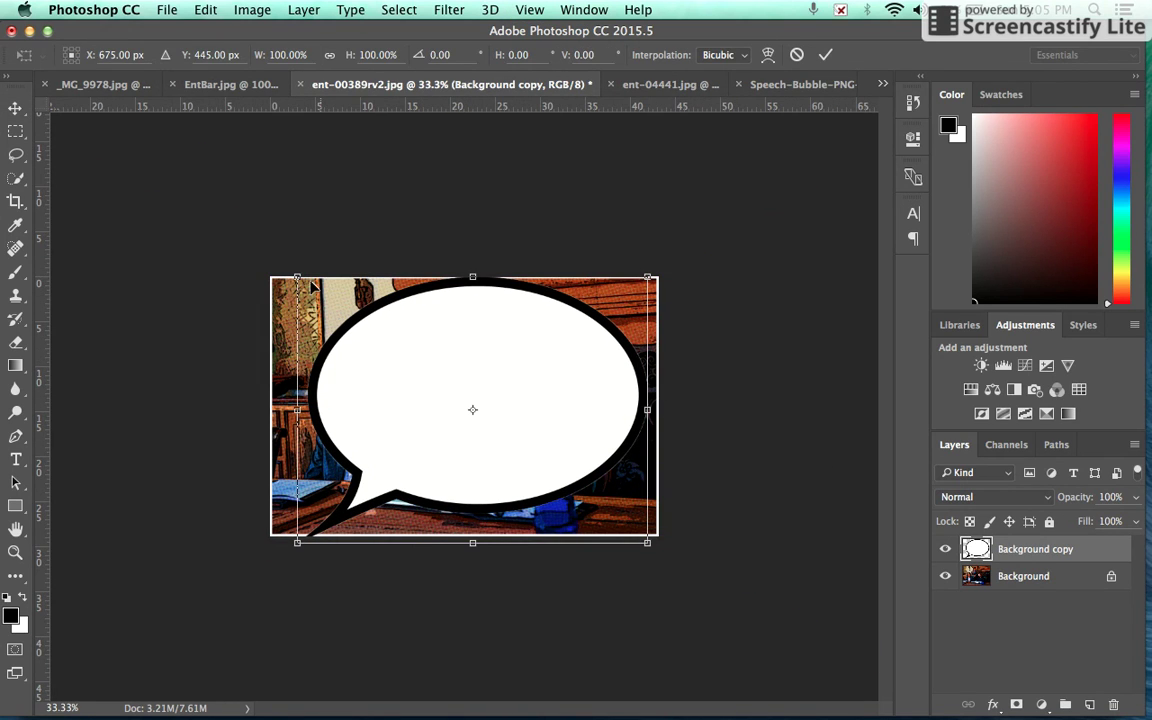
pyautogui.moveTo(298, 273); pyautogui.dragTo(527, 329)
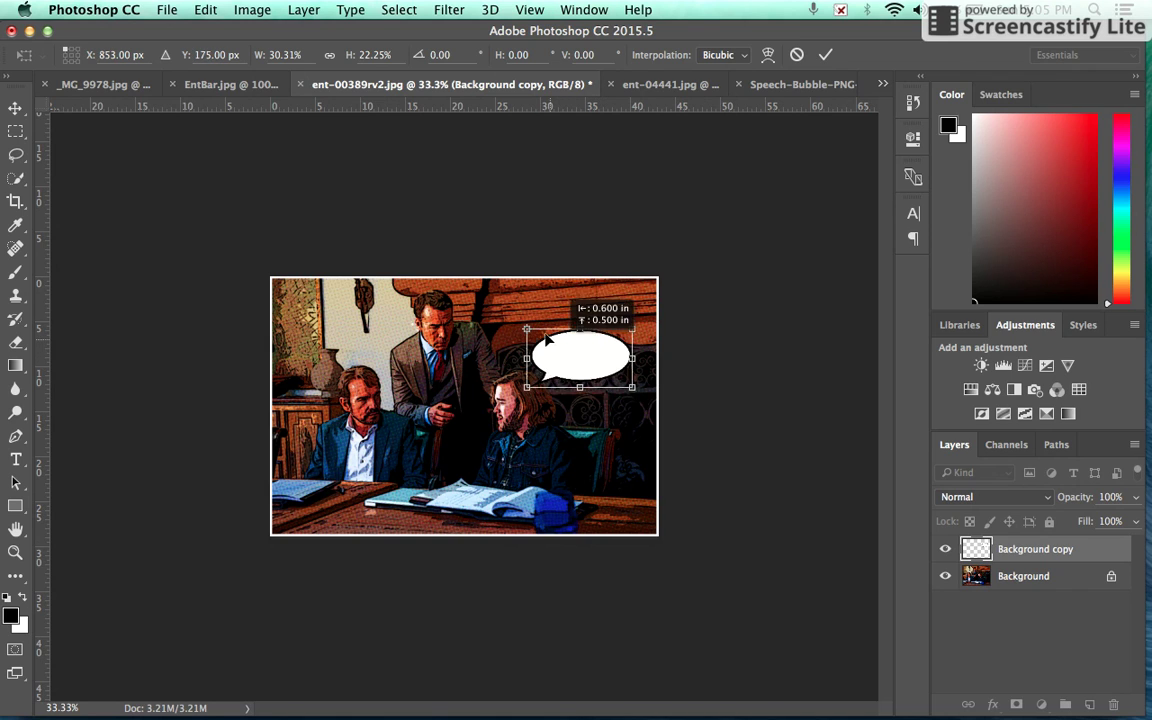
pyautogui.moveTo(547, 341); pyautogui.dragTo(520, 308)
pyautogui.press('Return')
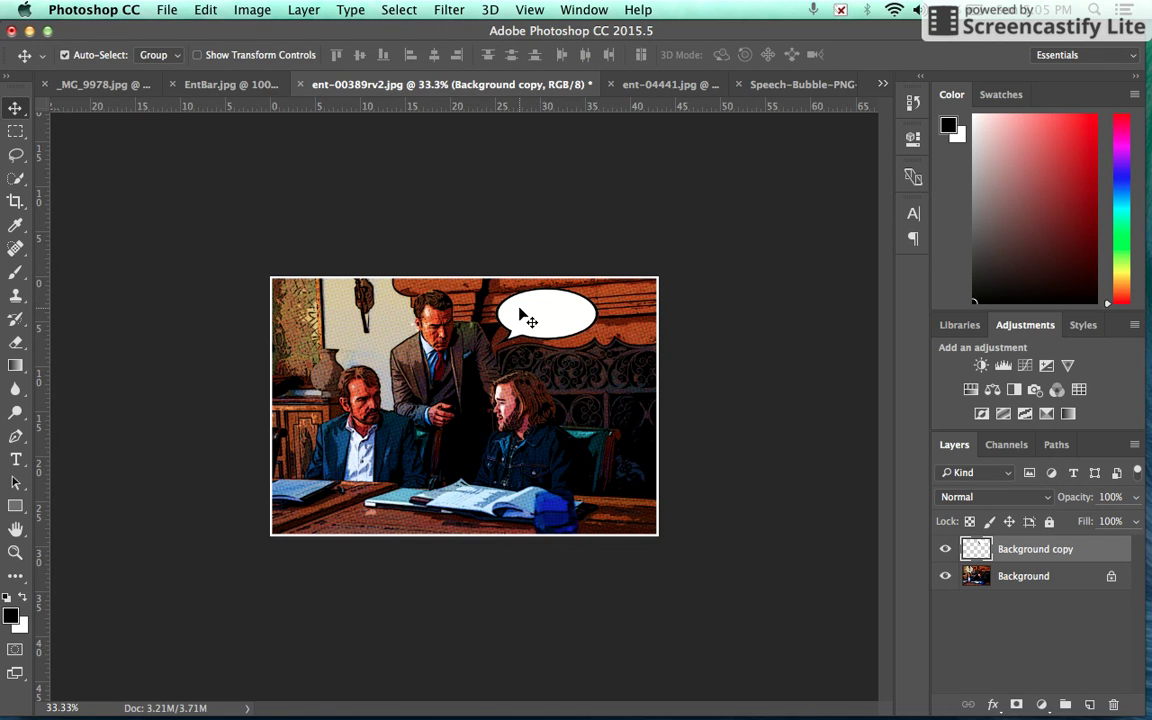
pyautogui.press('super+0')
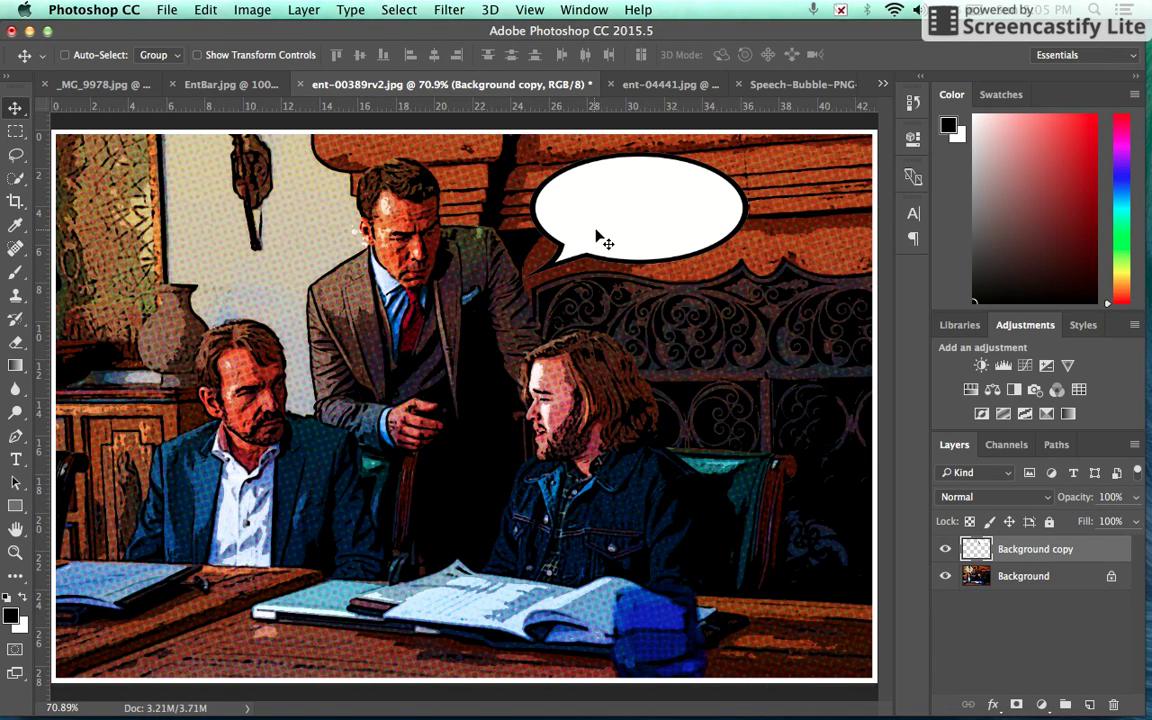
pyautogui.moveTo(598, 239); pyautogui.dragTo(584, 214)
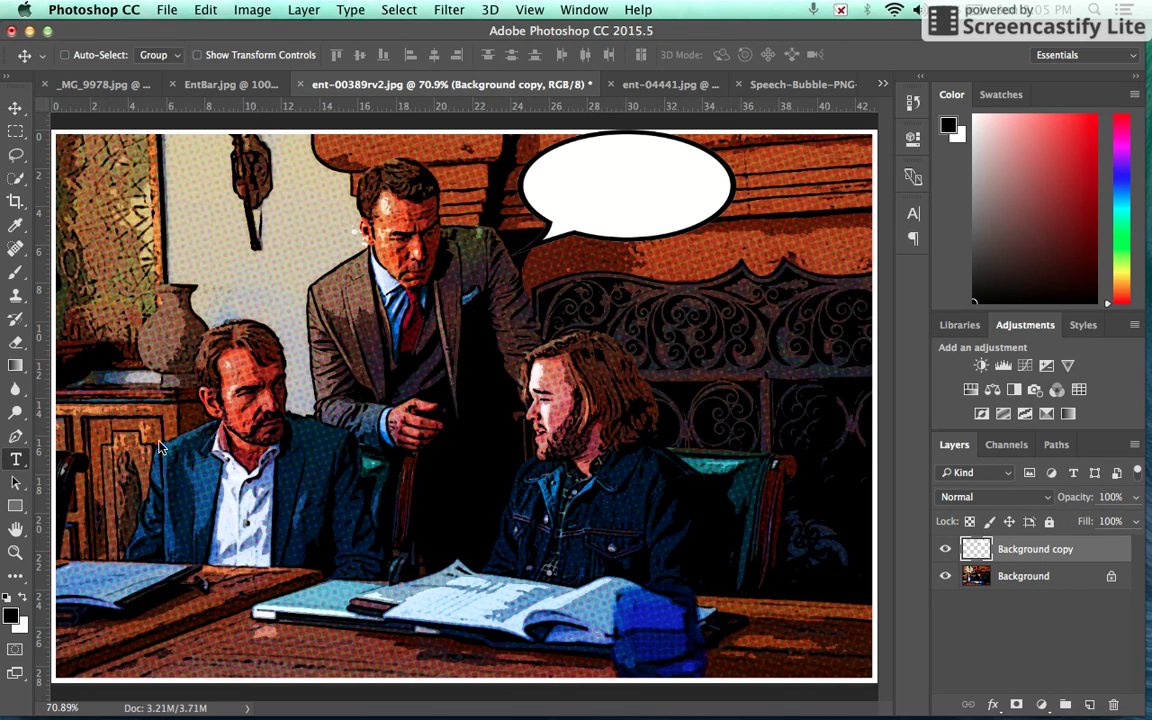
# - Type 'This movie needs to be a hit' inside the bubble
pyautogui.click(16, 459)
pyautogui.click(545, 187)
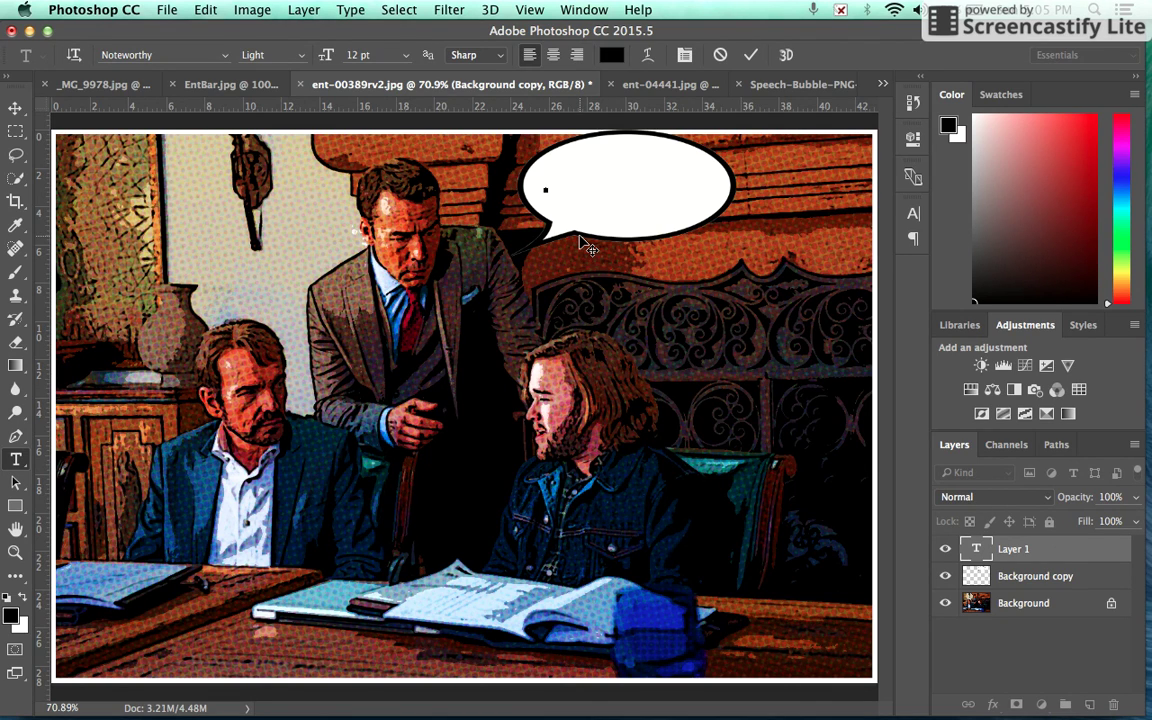
pyautogui.write('H')
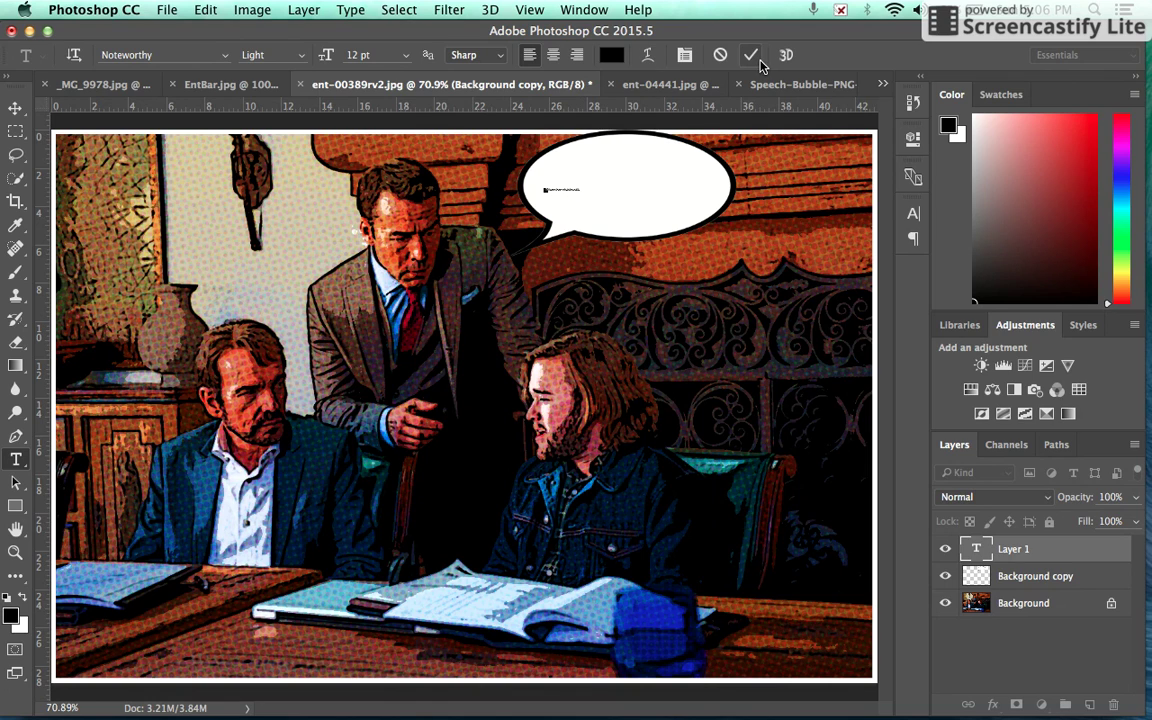
pyautogui.click(751, 55)
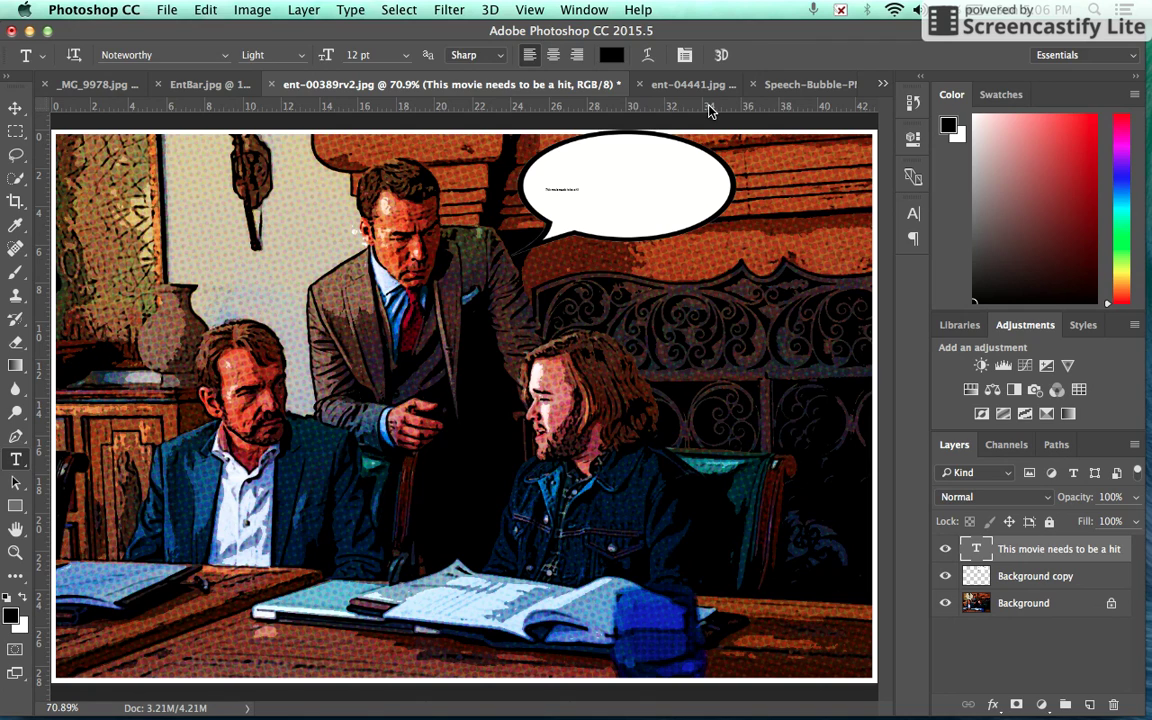
# - Scale the text up to about 68.6 pt so it fills the bubble
pyautogui.press('super+t')
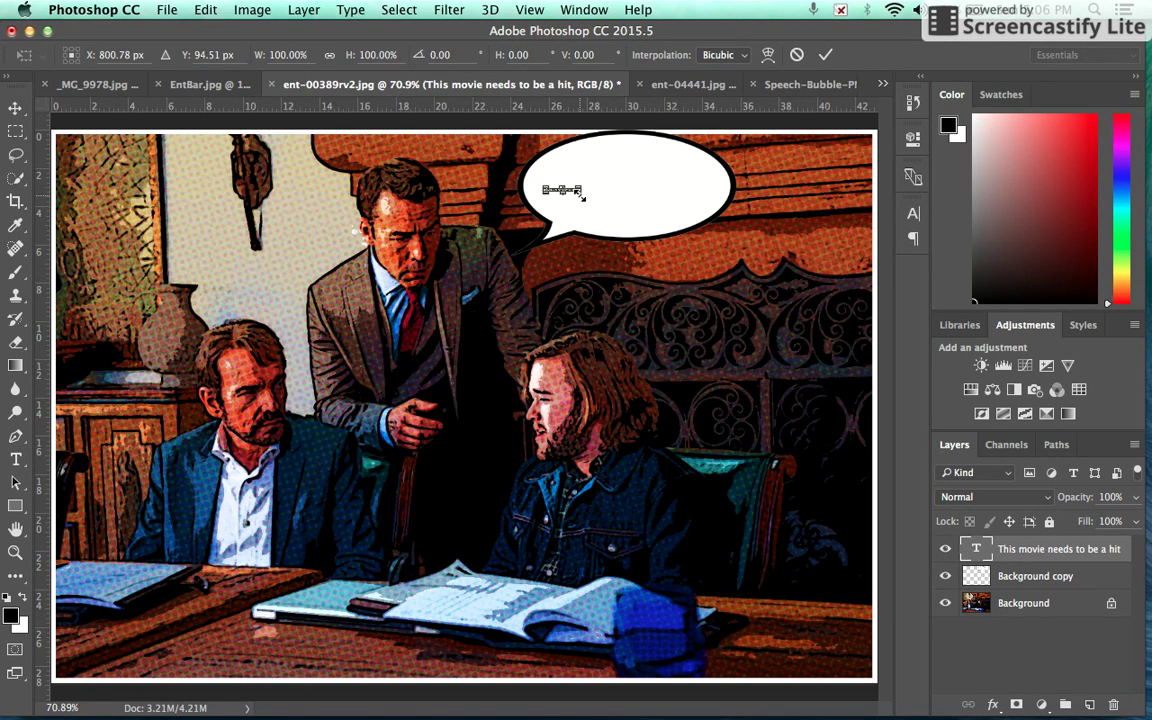
pyautogui.moveTo(582, 197); pyautogui.dragTo(715, 208)
pyautogui.moveTo(546, 188)
pyautogui.mouseDown()
pyautogui.moveTo(520, 180)
pyautogui.moveTo(566, 191)
pyautogui.moveTo(566, 178)
pyautogui.mouseUp()
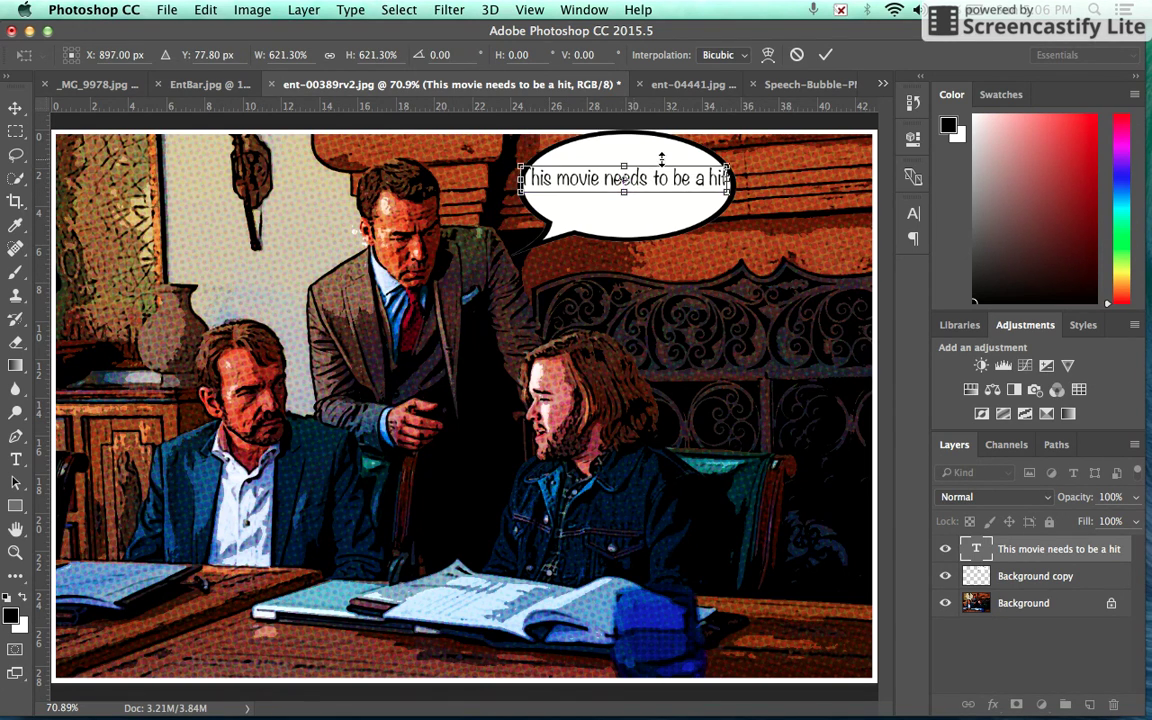
pyautogui.moveTo(722, 168); pyautogui.dragTo(711, 169)
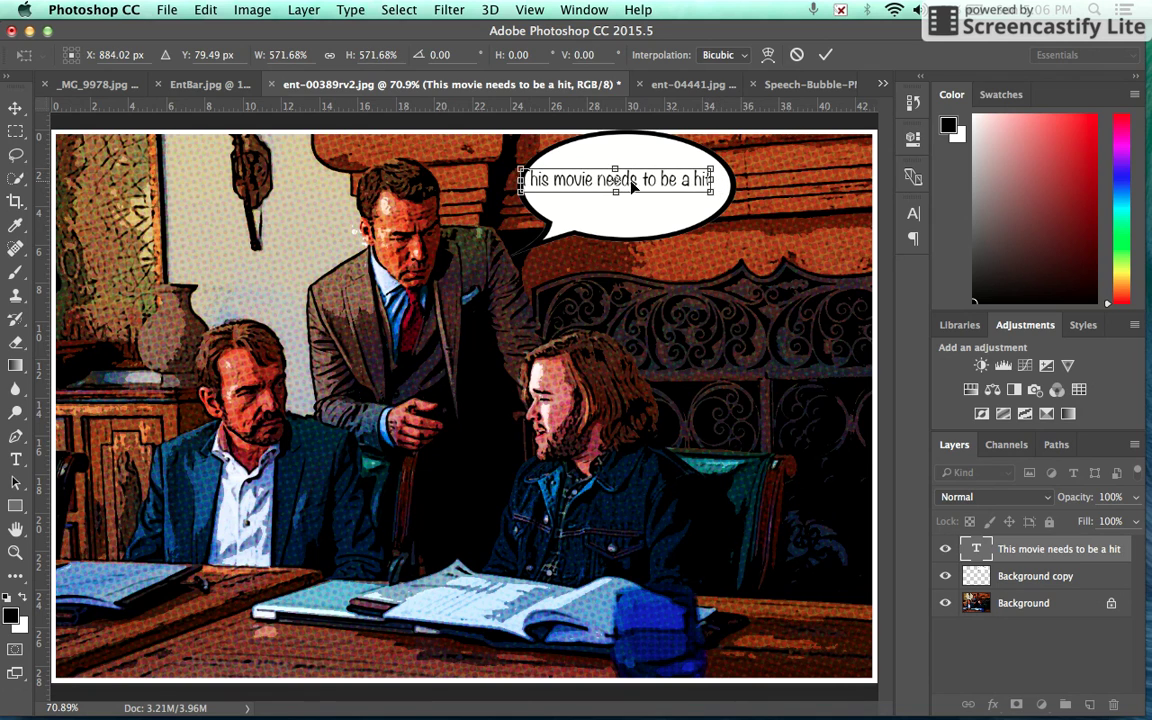
pyautogui.moveTo(583, 183); pyautogui.dragTo(589, 190)
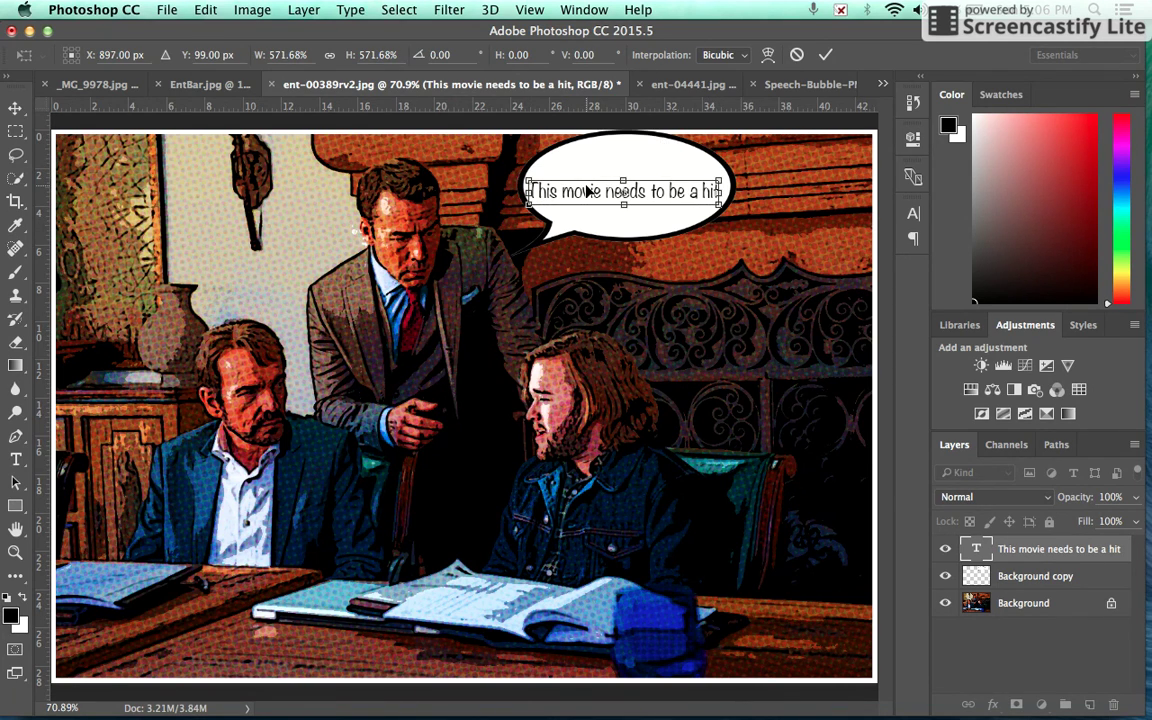
pyautogui.press('super+plus')
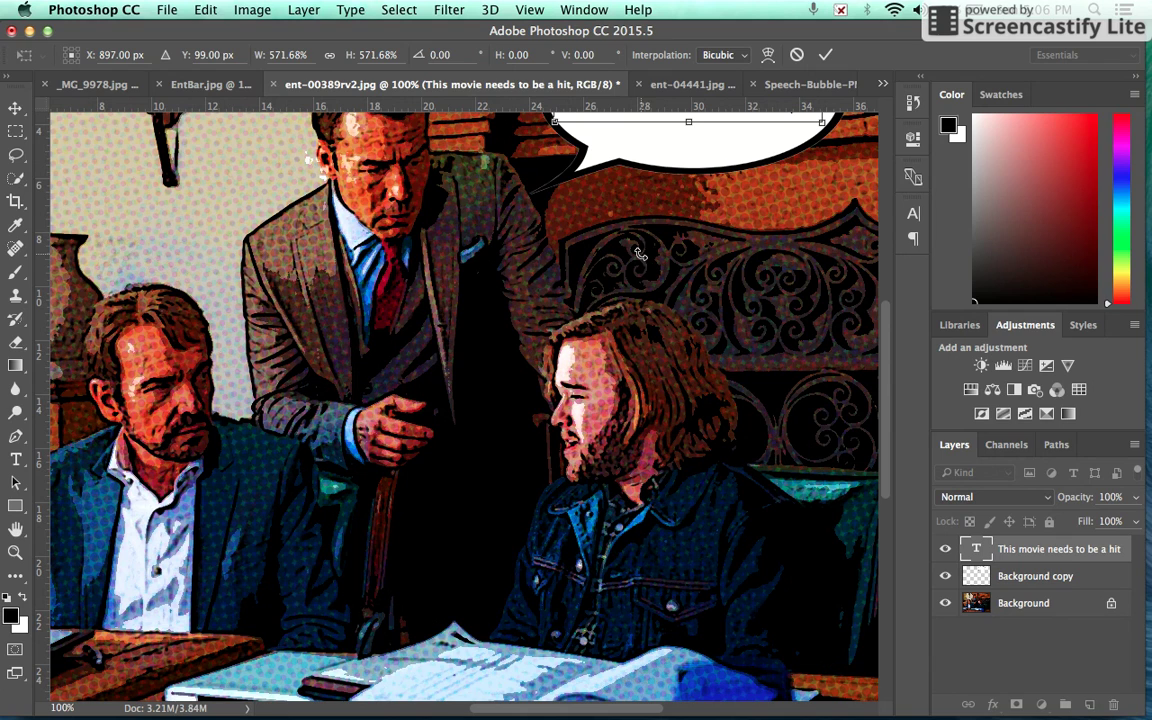
pyautogui.scroll(-2, 640, 198)
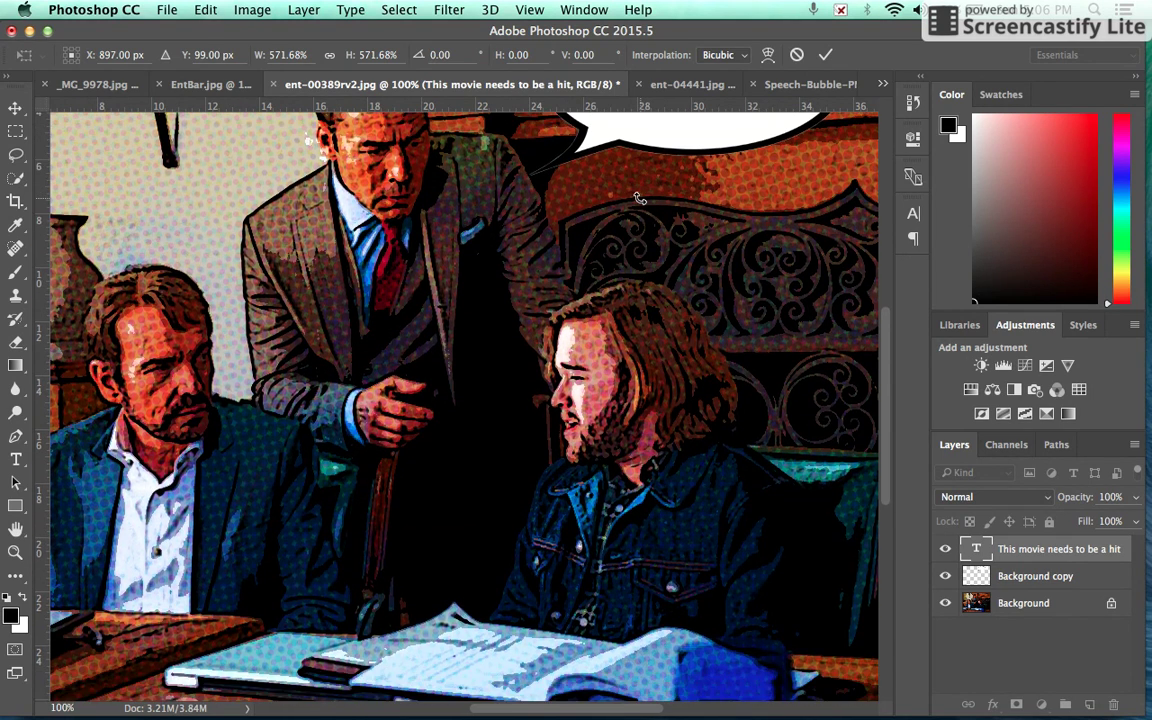
pyautogui.scroll(5, 640, 198)
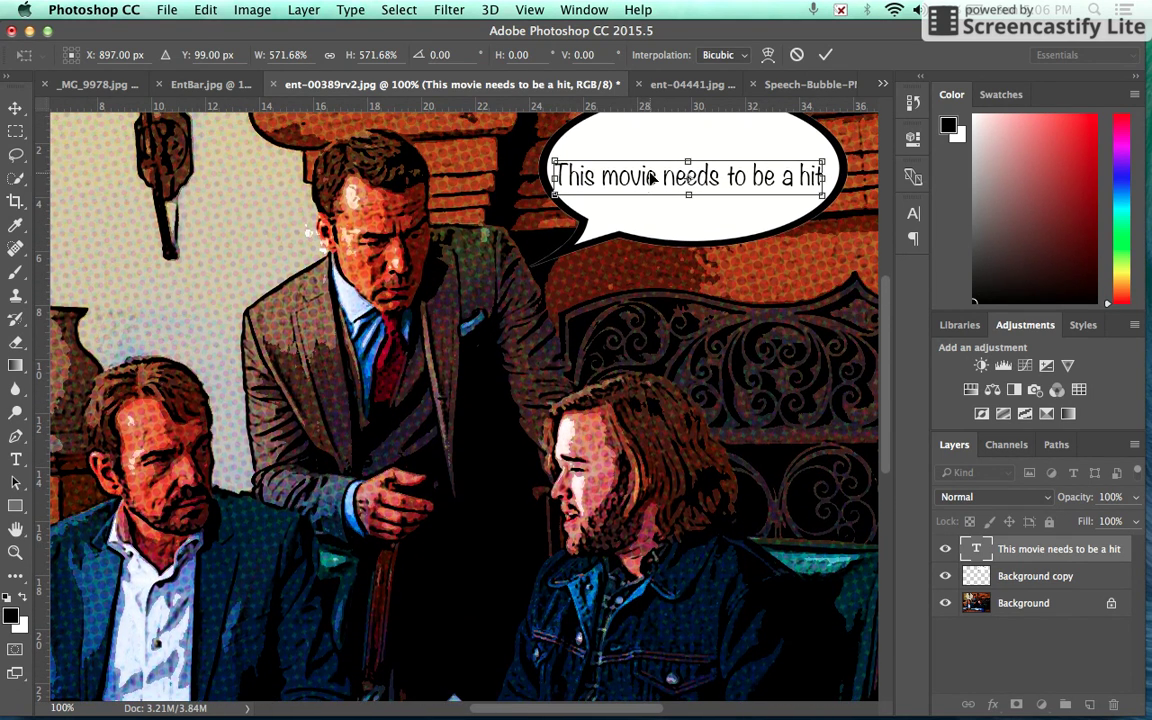
pyautogui.moveTo(651, 178); pyautogui.dragTo(659, 178)
pyautogui.doubleClick(659, 178)
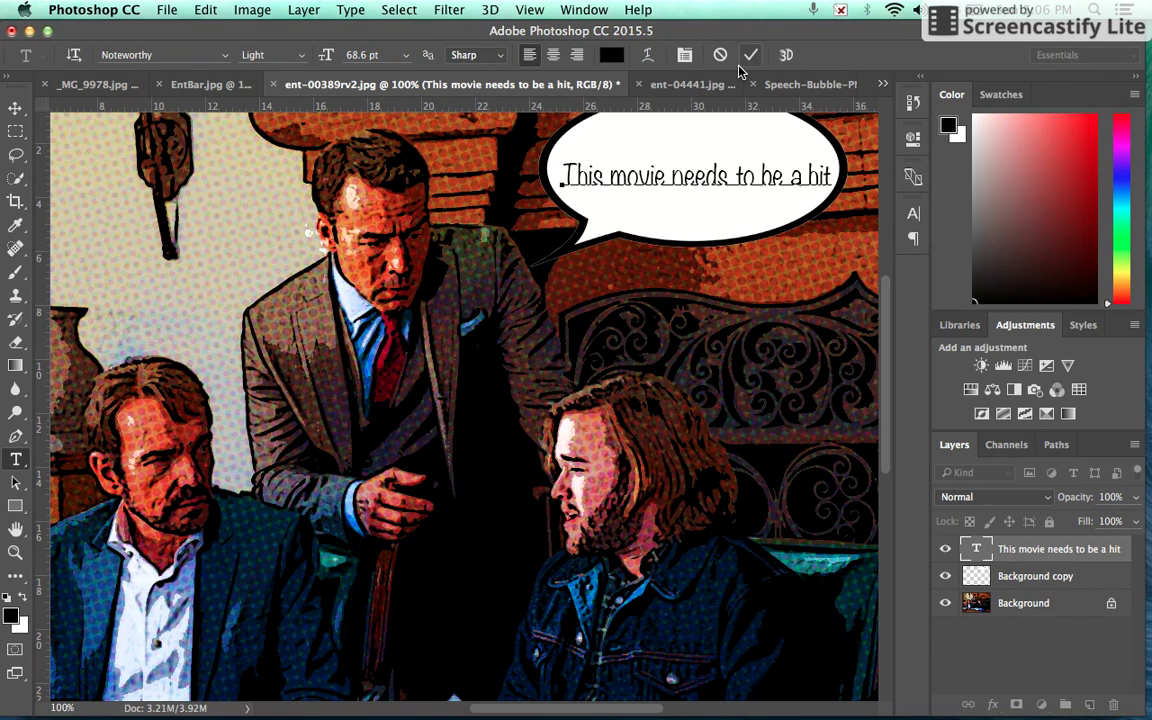
pyautogui.click(749, 56)
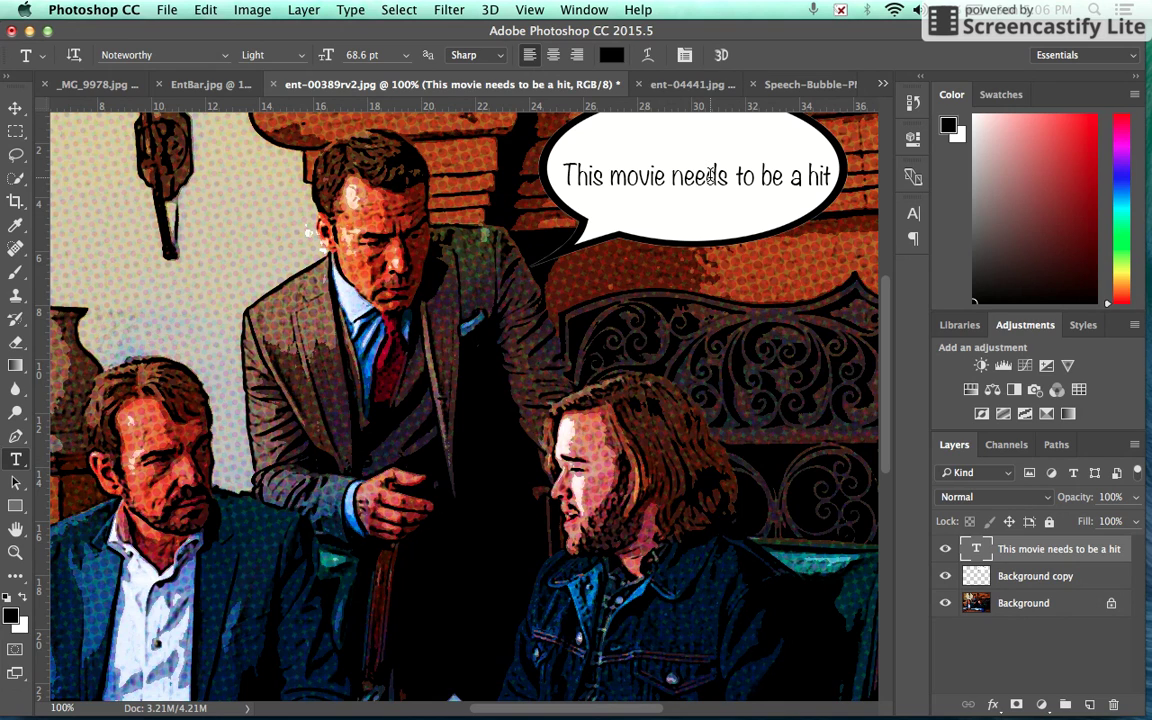
# - Nudge the text up two steps within the bubble
pyautogui.press('v')
pyautogui.press('Up')
pyautogui.press('Up')
pyautogui.press('Up')
pyautogui.press('Up')
pyautogui.press('Up')
pyautogui.press('Up')
pyautogui.press('Up')
pyautogui.press('Up')
pyautogui.press('Up')
pyautogui.press('Up')
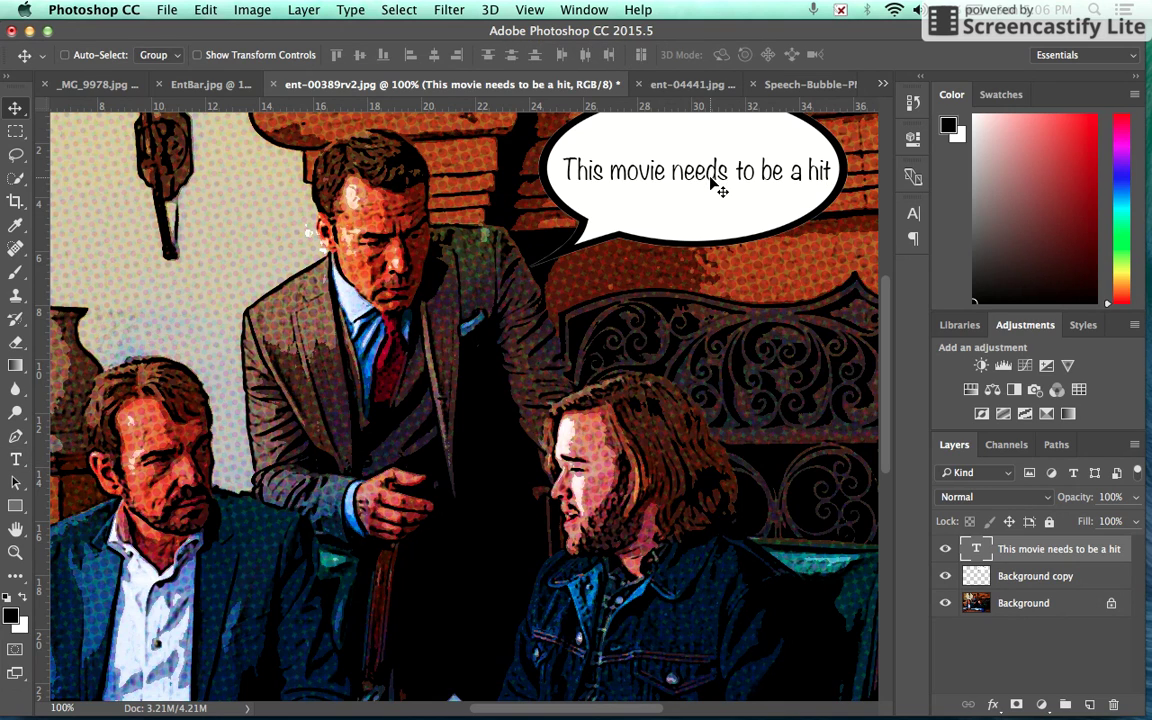
pyautogui.press('Up')
pyautogui.press('Up')
pyautogui.press('Up')
pyautogui.press('Up')
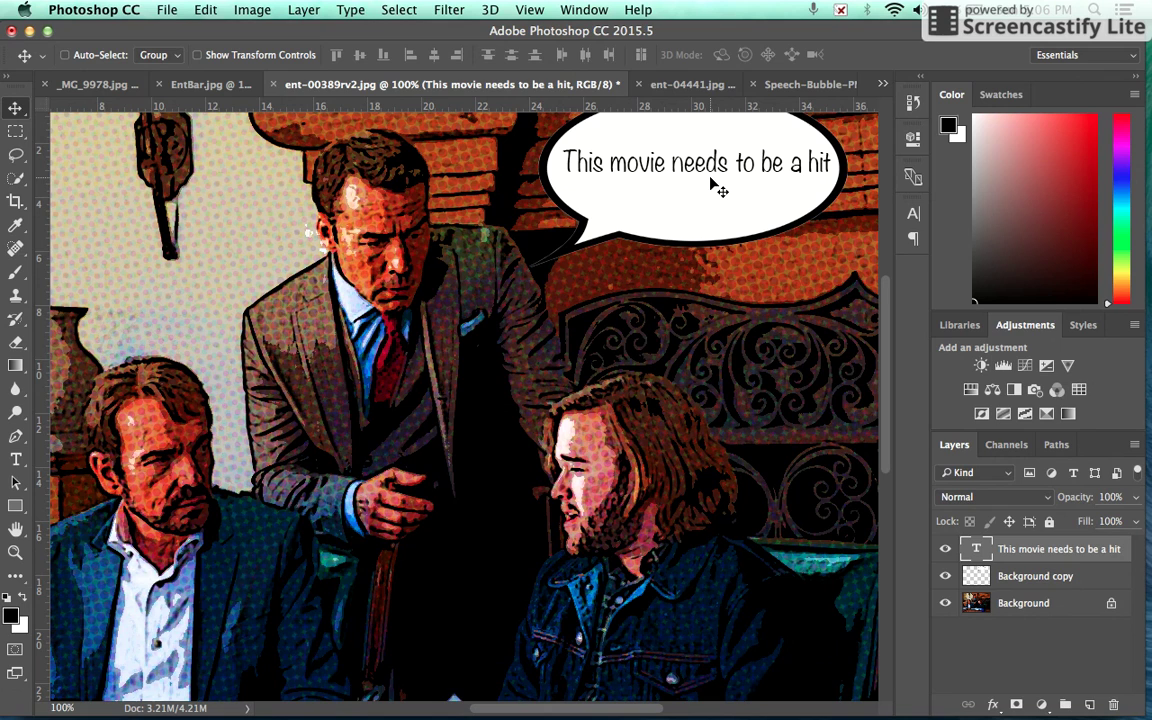
# - Change the bubble text's font to California
pyautogui.press('t')
pyautogui.click(648, 162)
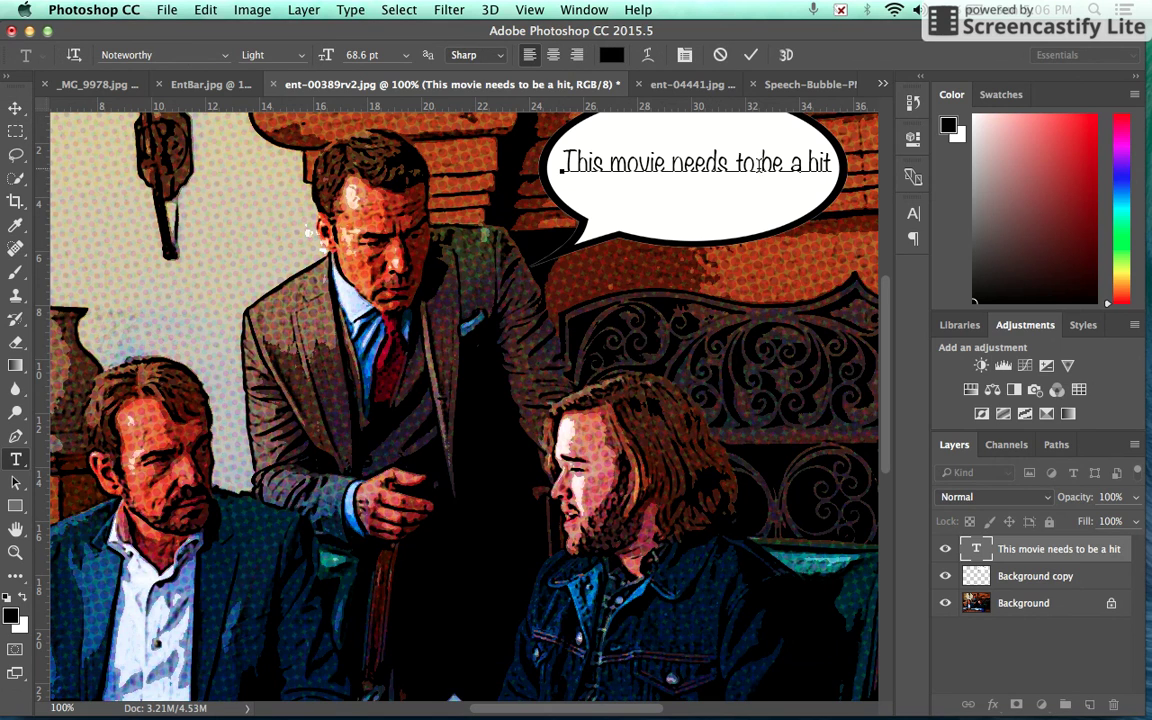
pyautogui.moveTo(835, 166); pyautogui.dragTo(560, 162)
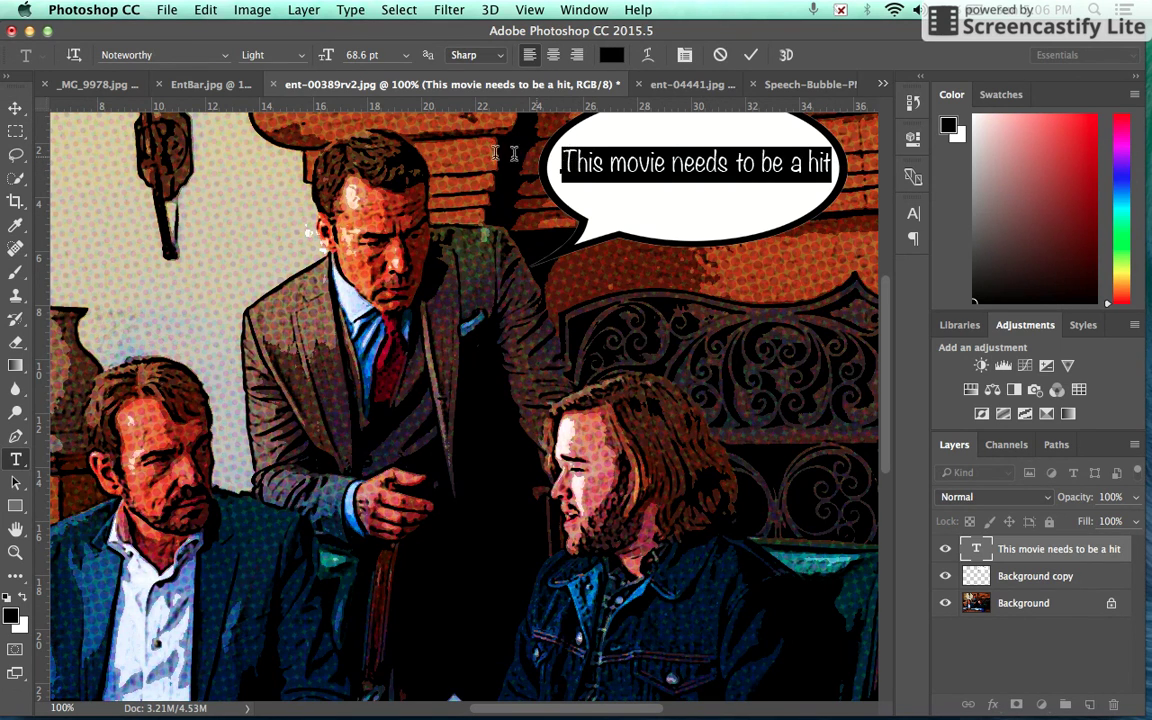
pyautogui.click(227, 55)
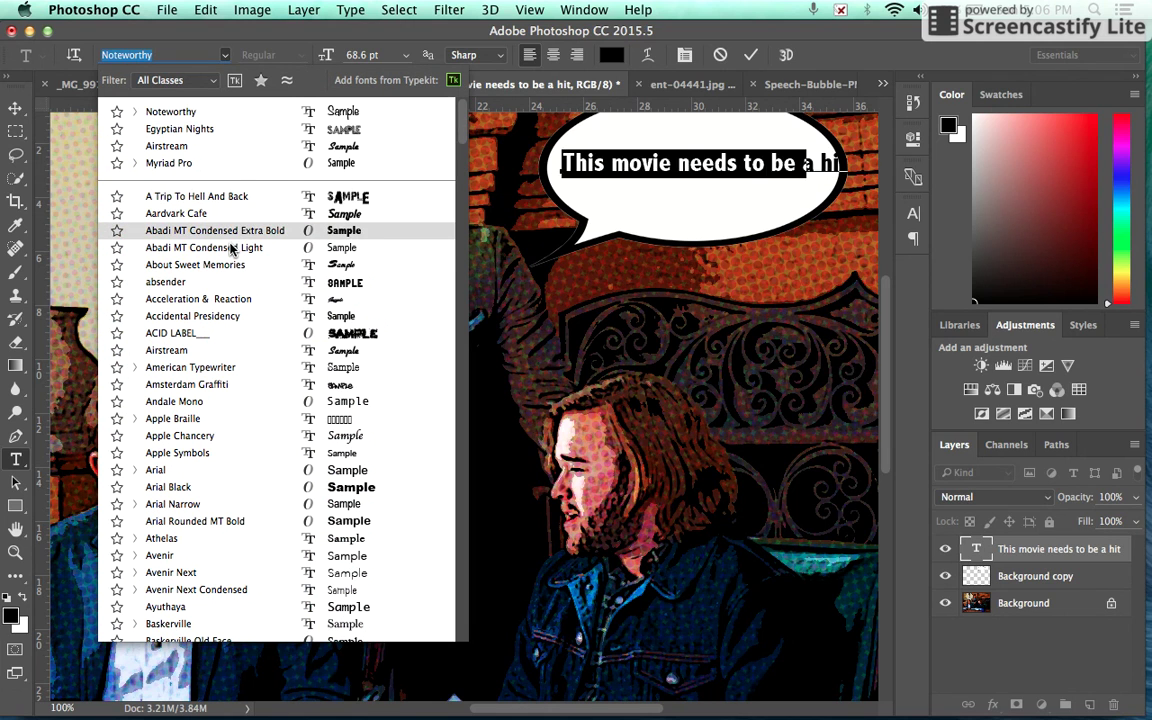
pyautogui.scroll(-10, 230, 249)
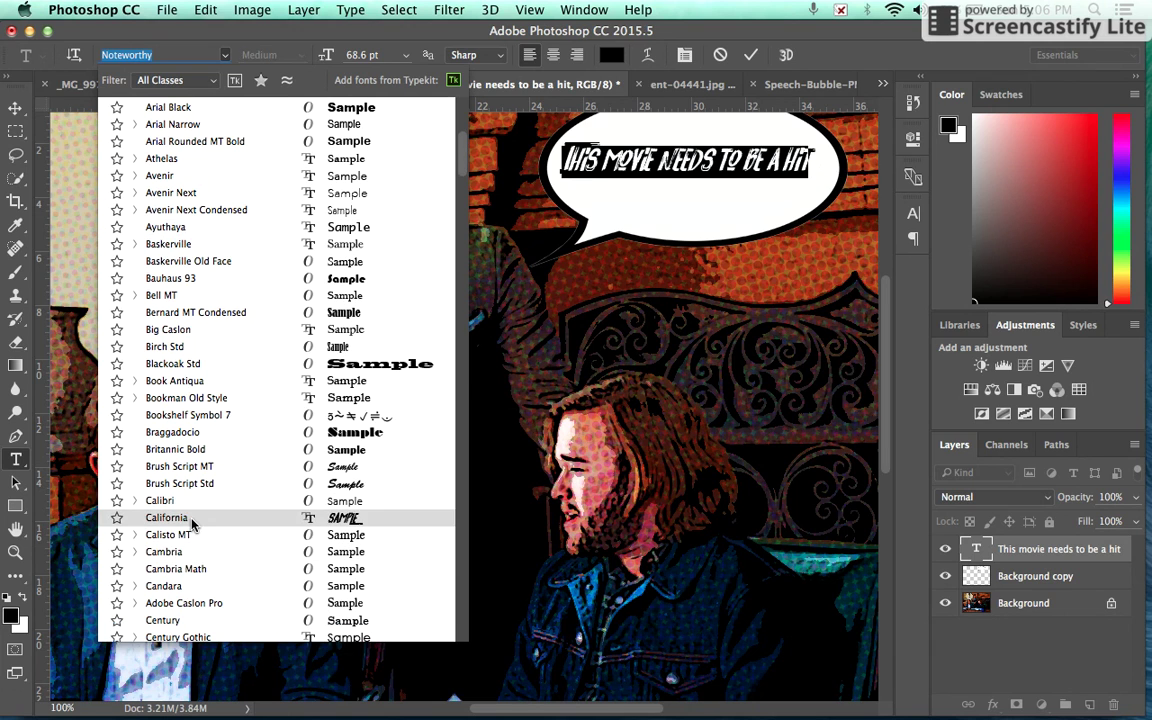
pyautogui.click(190, 523)
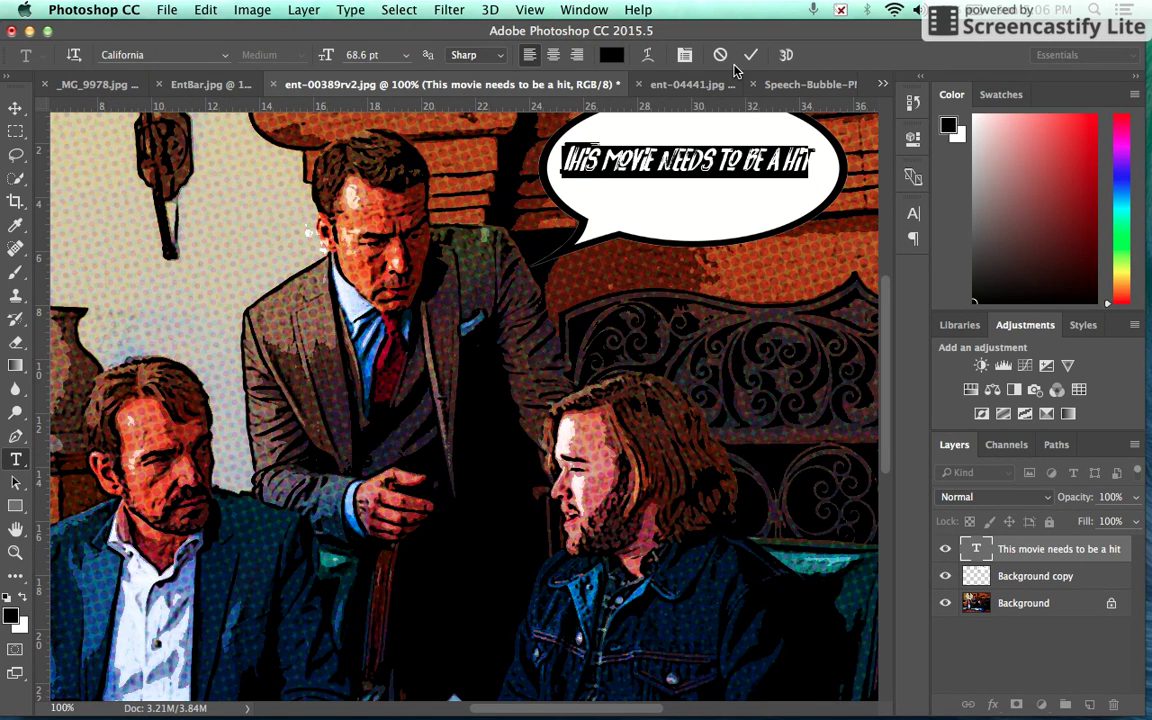
pyautogui.click(749, 57)
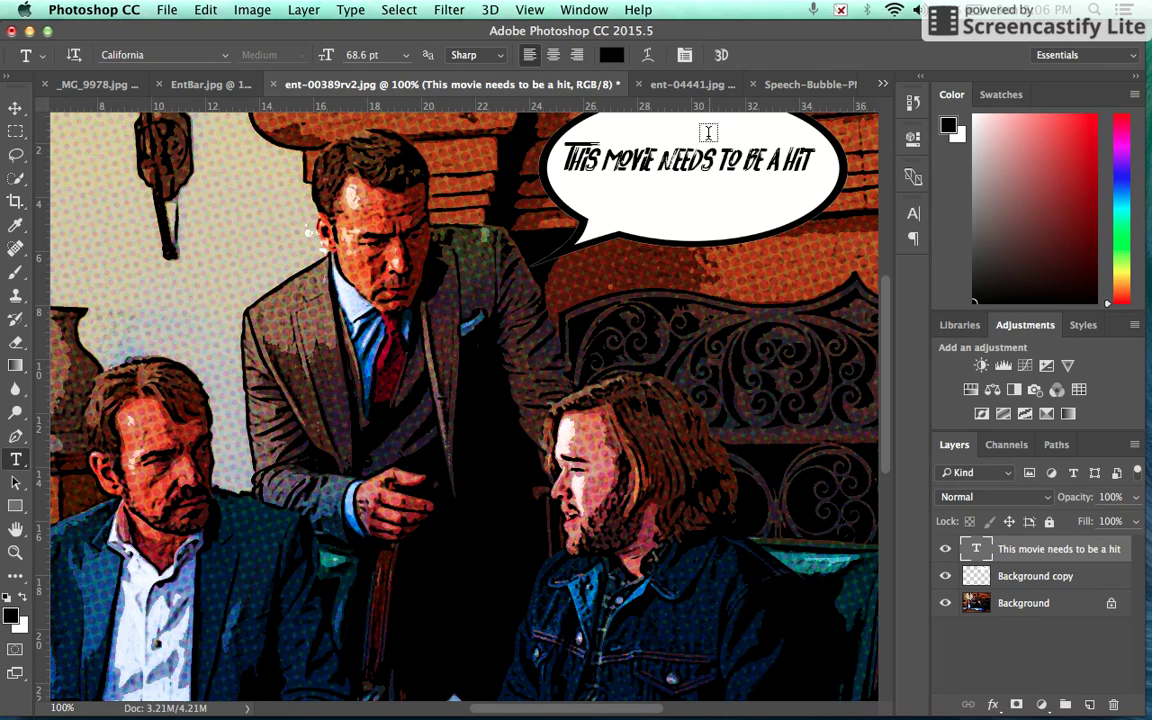
# - Add '!!' after HIT and commit the text
pyautogui.click(812, 158)
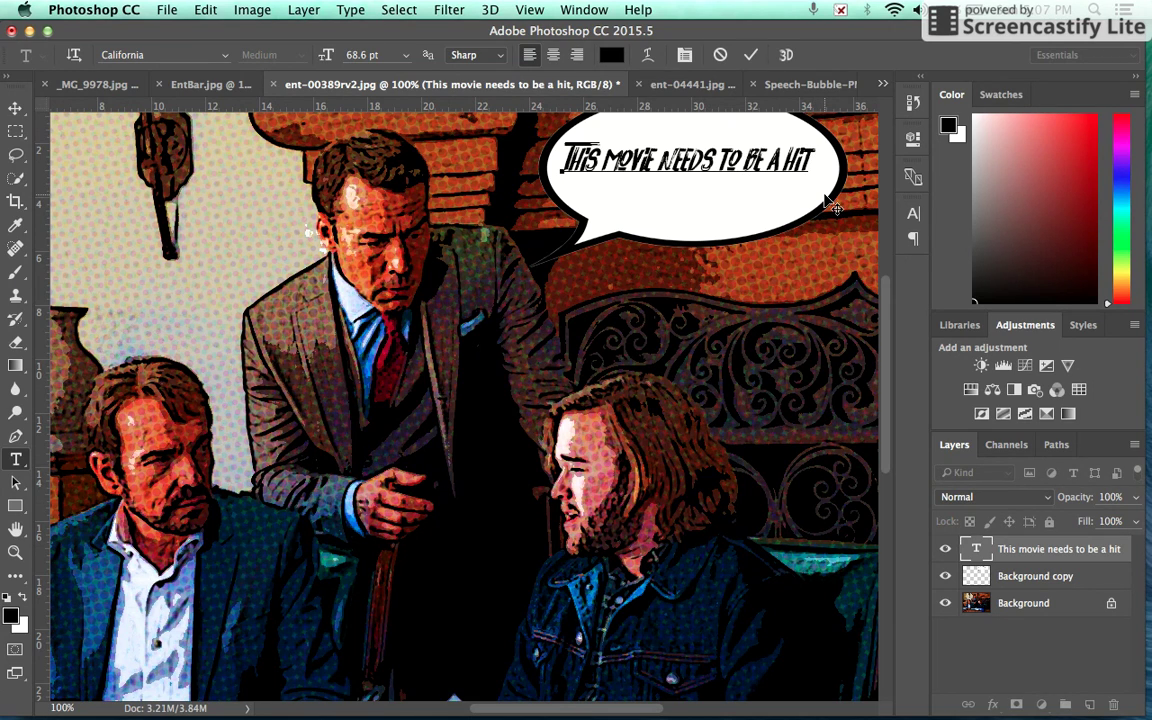
pyautogui.write('!!')
pyautogui.click(751, 55)
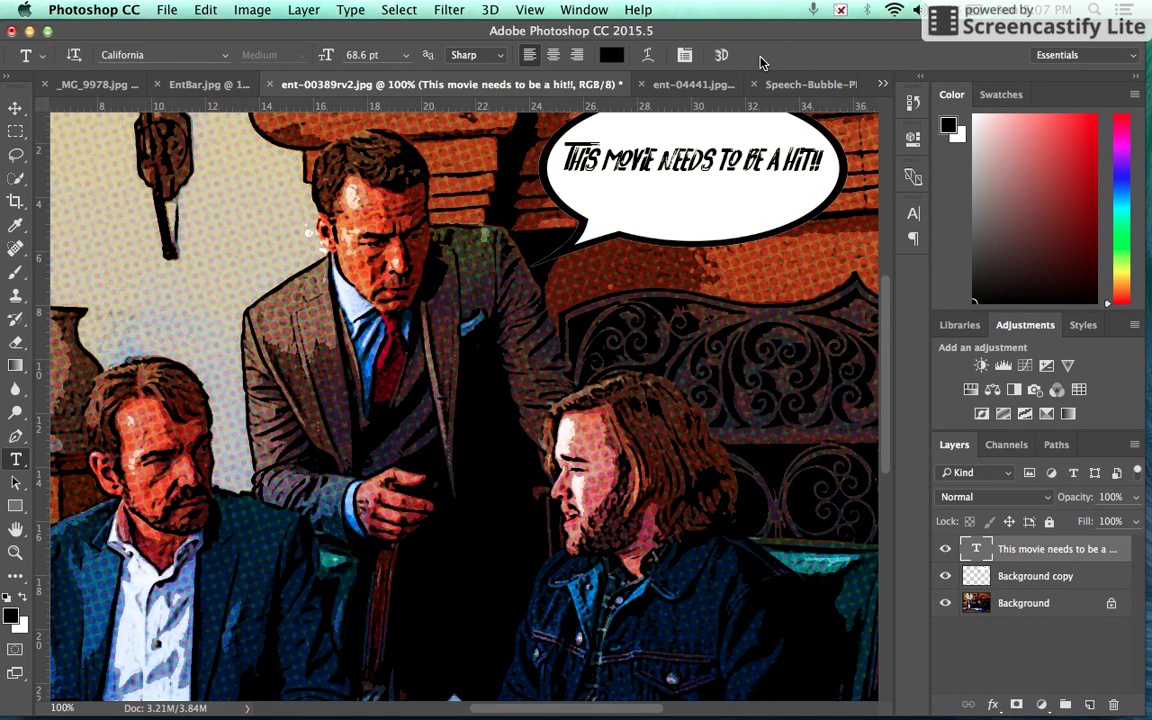
# - Move the bubble down between the seated men and drag the text back inside it
pyautogui.press('super+minus')
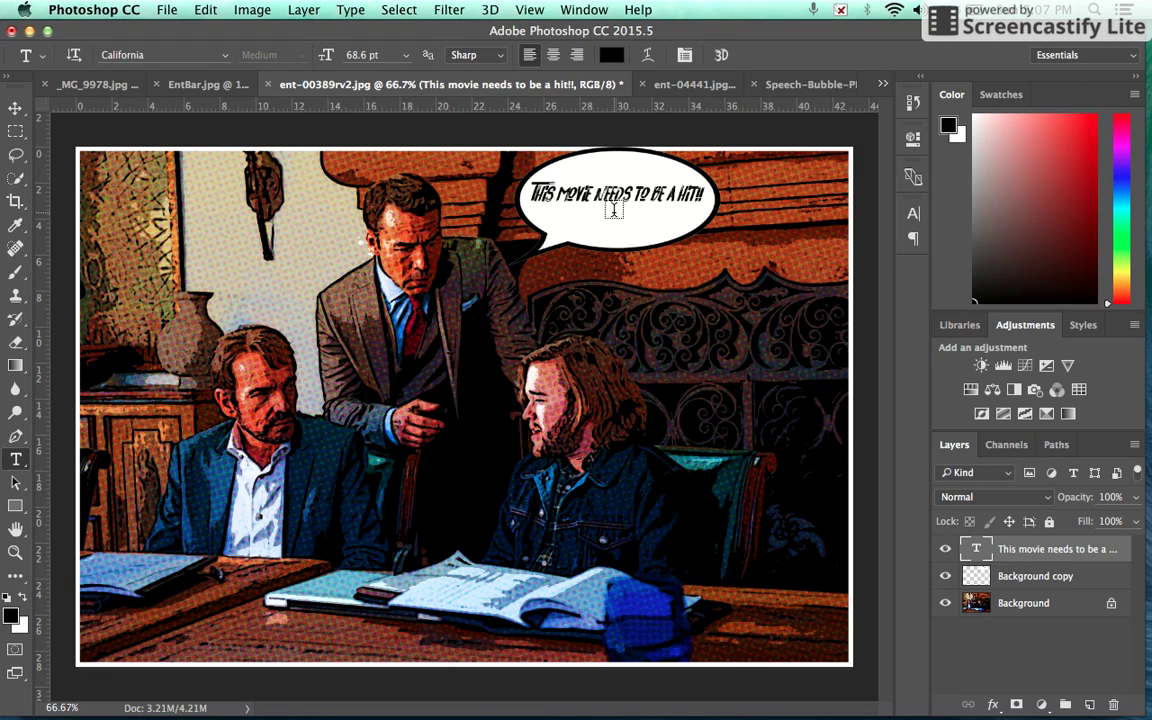
pyautogui.press('v')
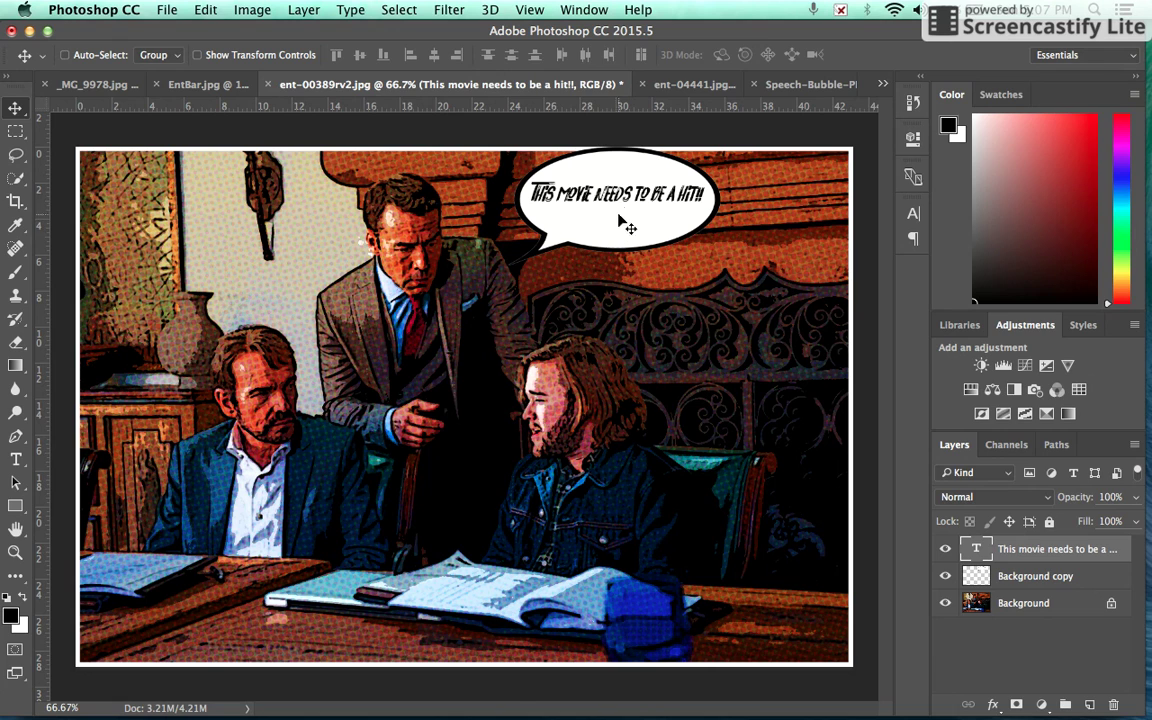
pyautogui.moveTo(614, 205); pyautogui.dragTo(410, 389)
pyautogui.click(1045, 585)
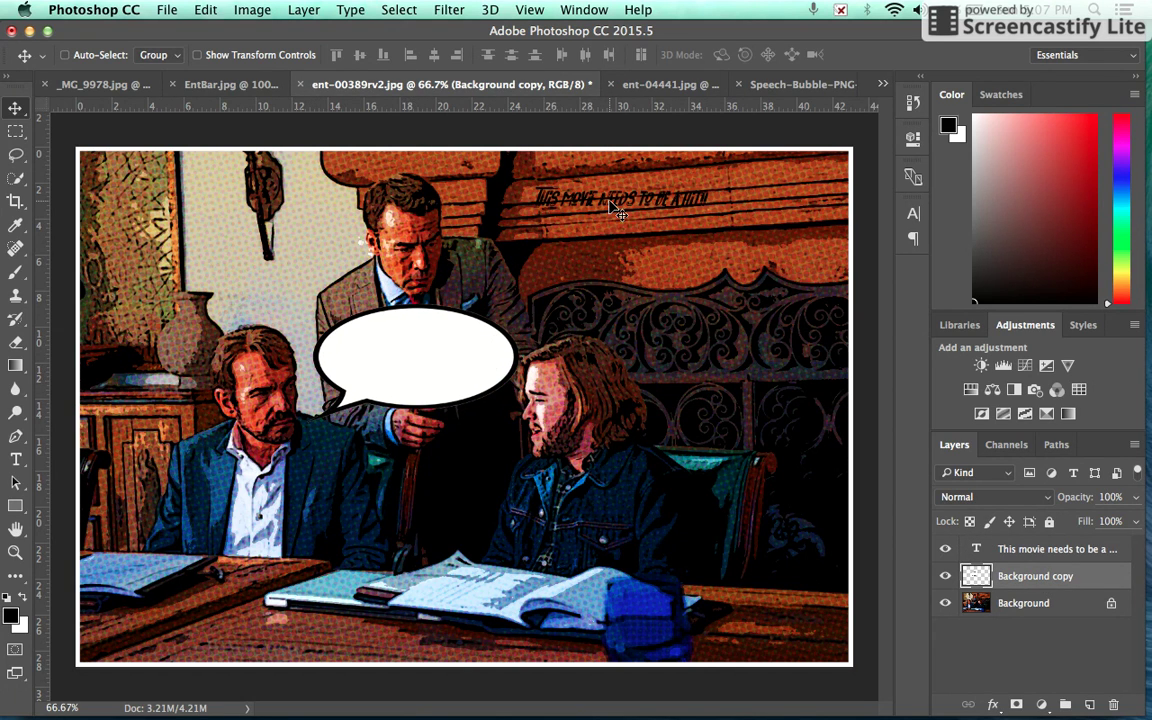
pyautogui.click(1045, 549)
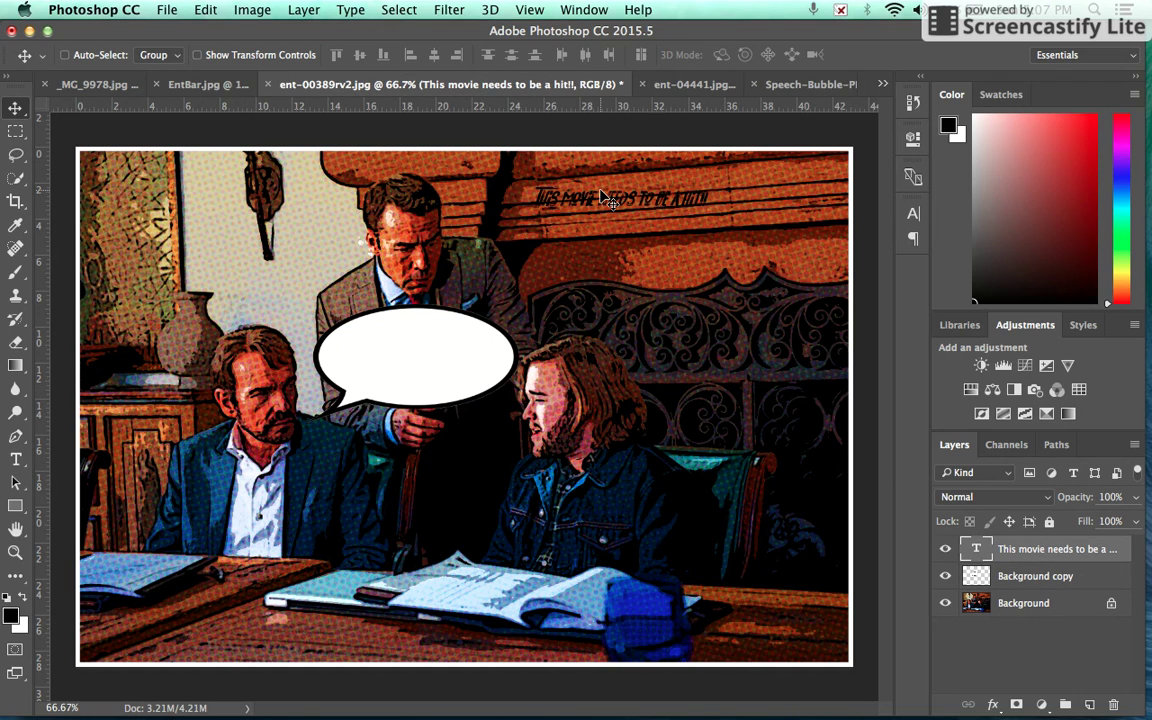
pyautogui.moveTo(550, 185); pyautogui.dragTo(410, 357)
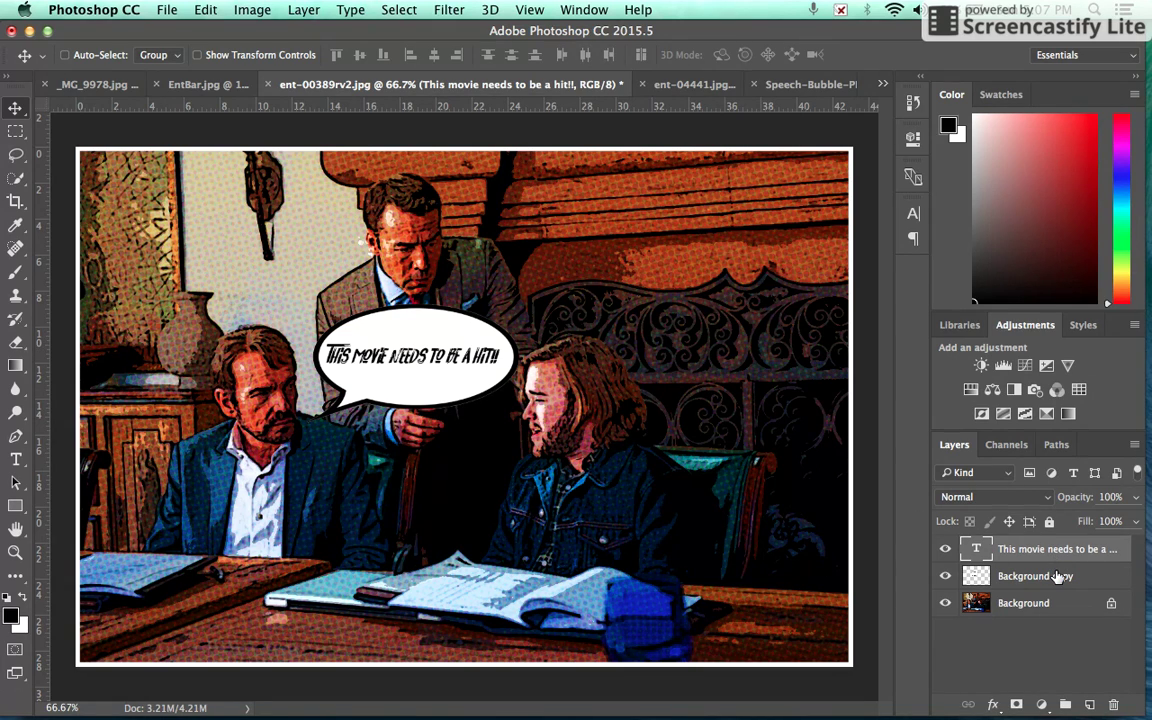
# - Group the bubble and text layers into Group 1, then move it beside the standing man
pyautogui.click(1086, 579)
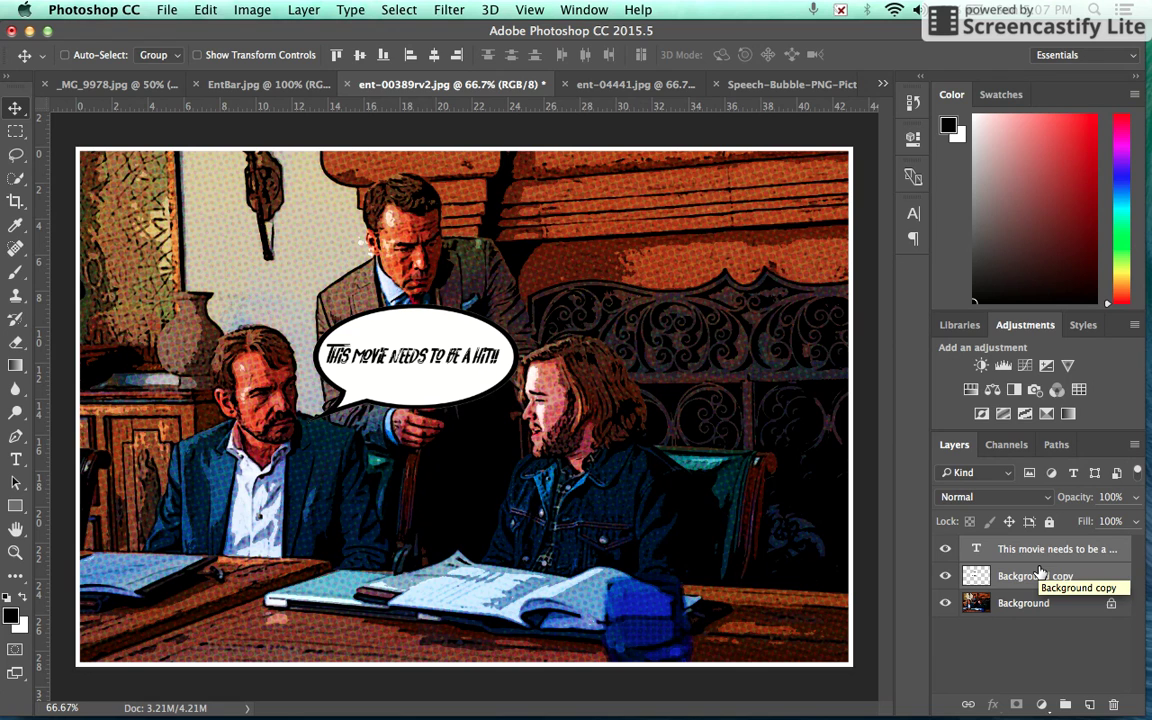
pyautogui.rightClick(1040, 571)
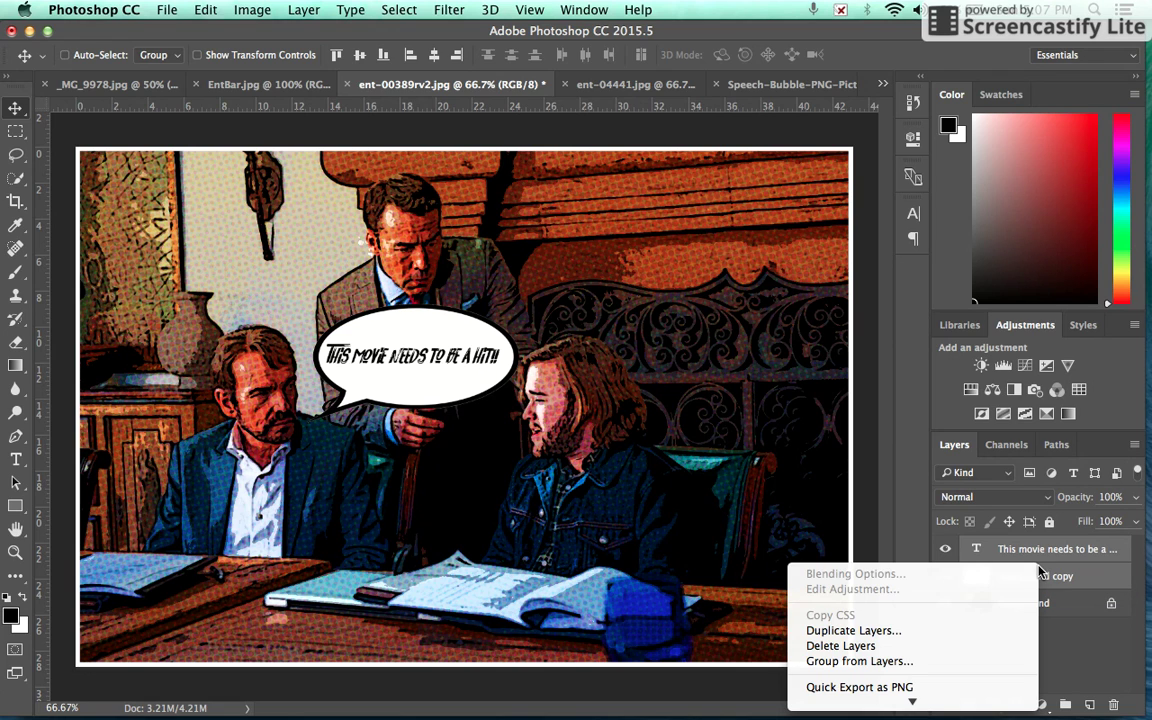
pyautogui.click(918, 647)
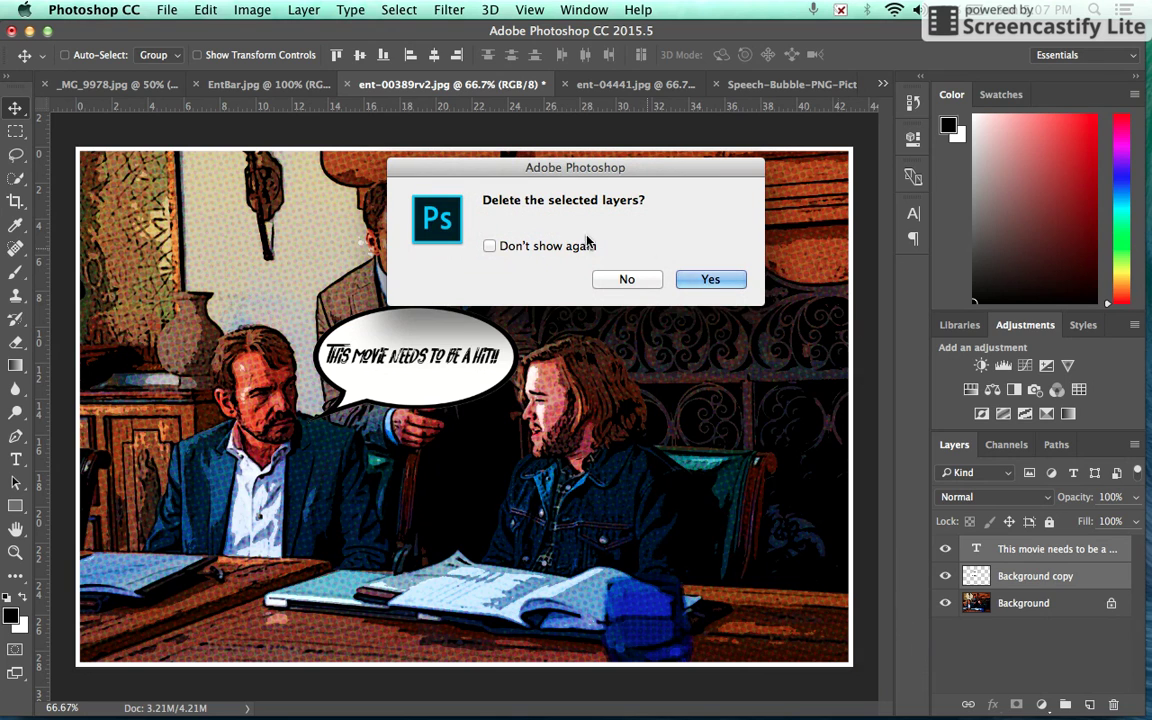
pyautogui.click(731, 280)
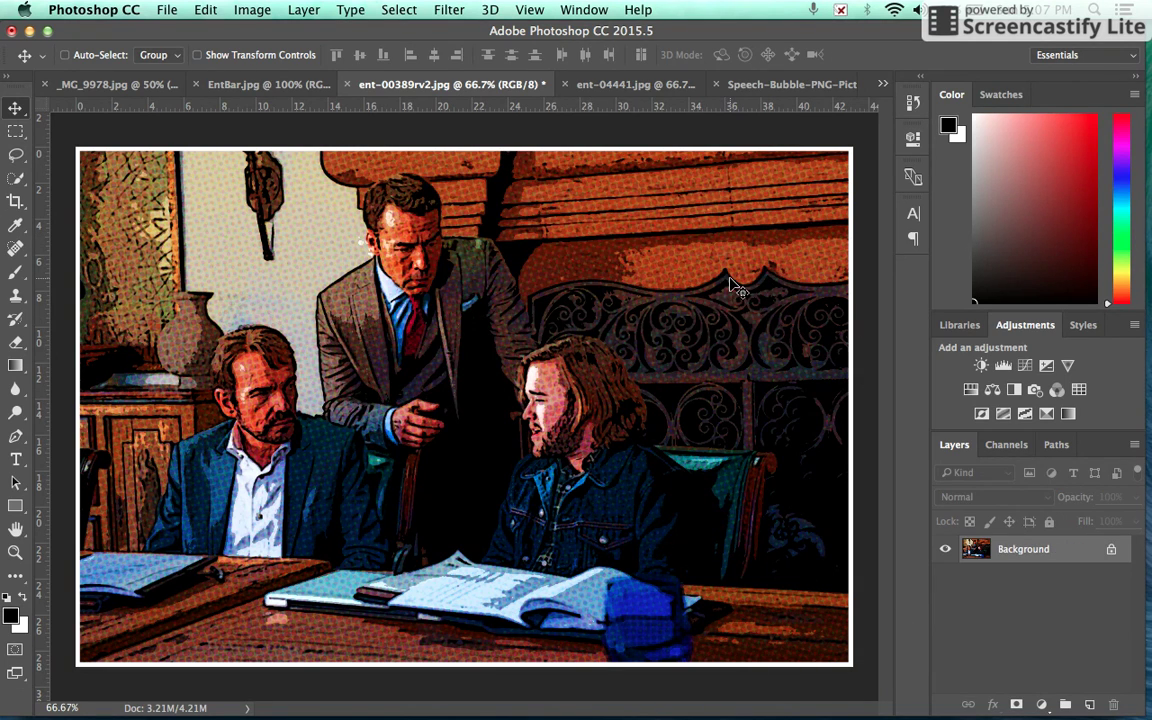
pyautogui.press('super+z')
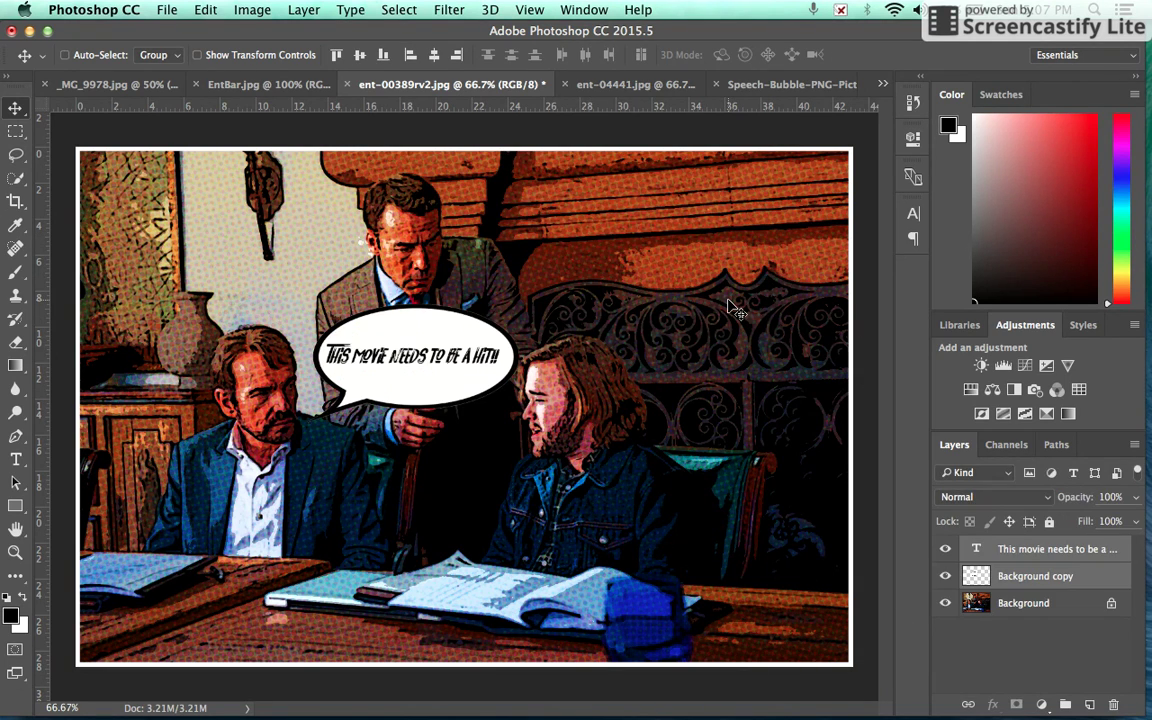
pyautogui.rightClick(1084, 578)
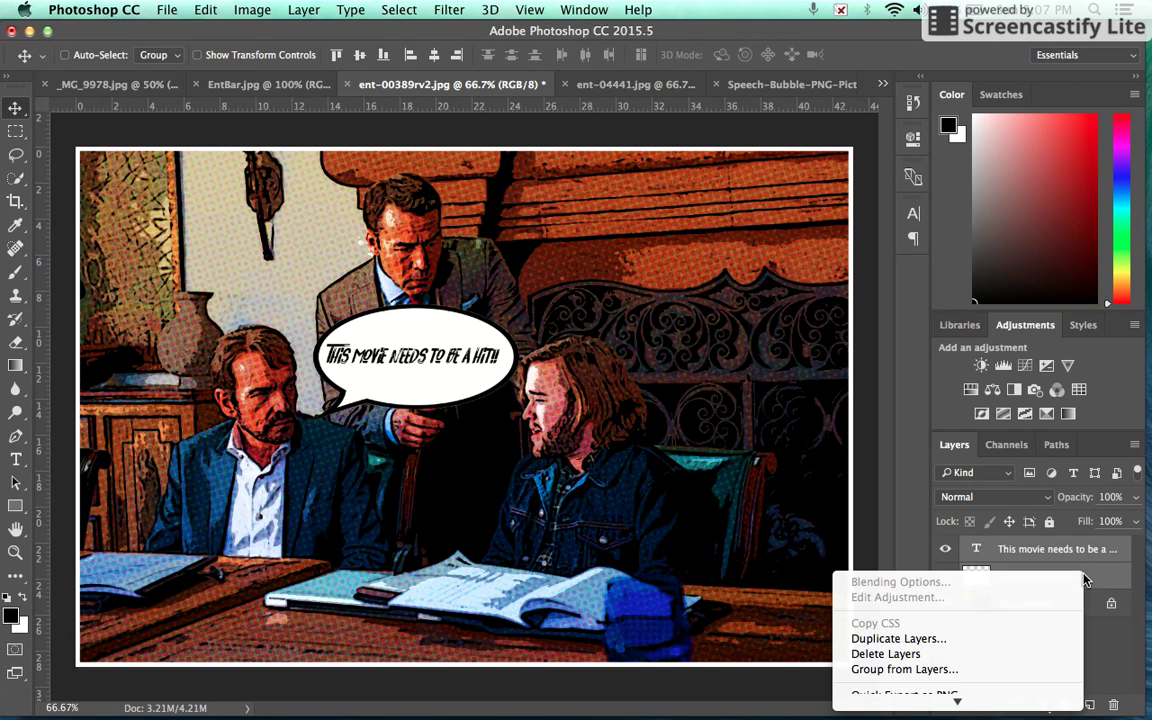
pyautogui.click(972, 669)
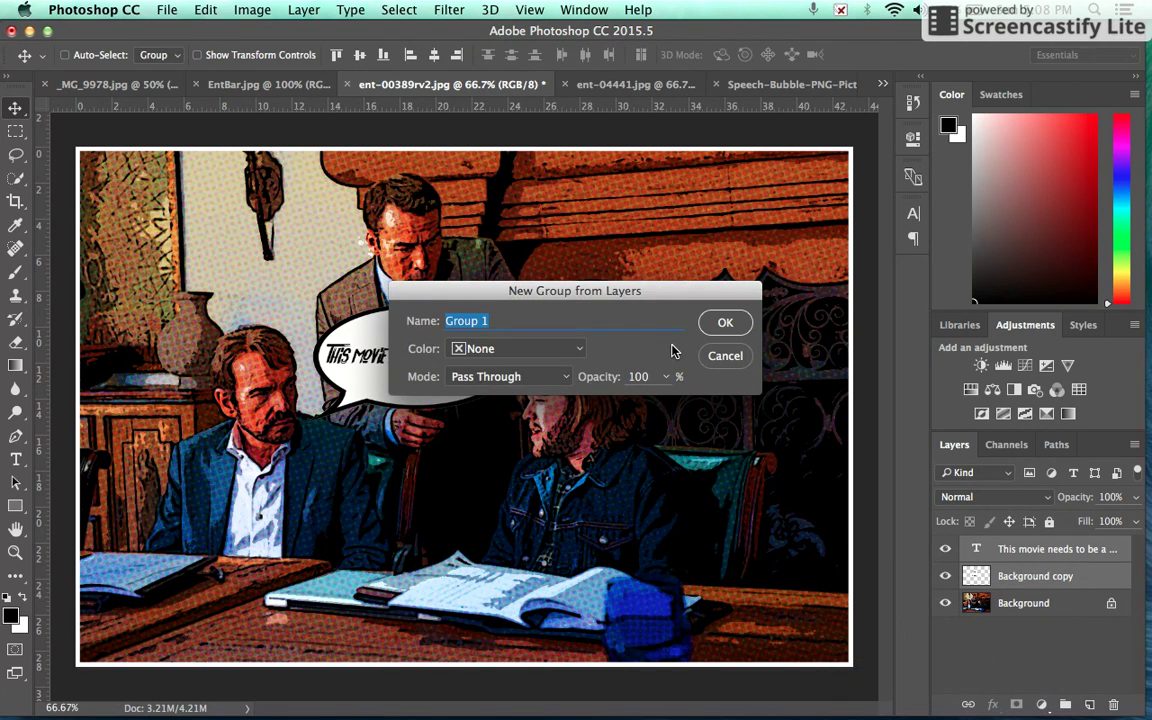
pyautogui.click(725, 323)
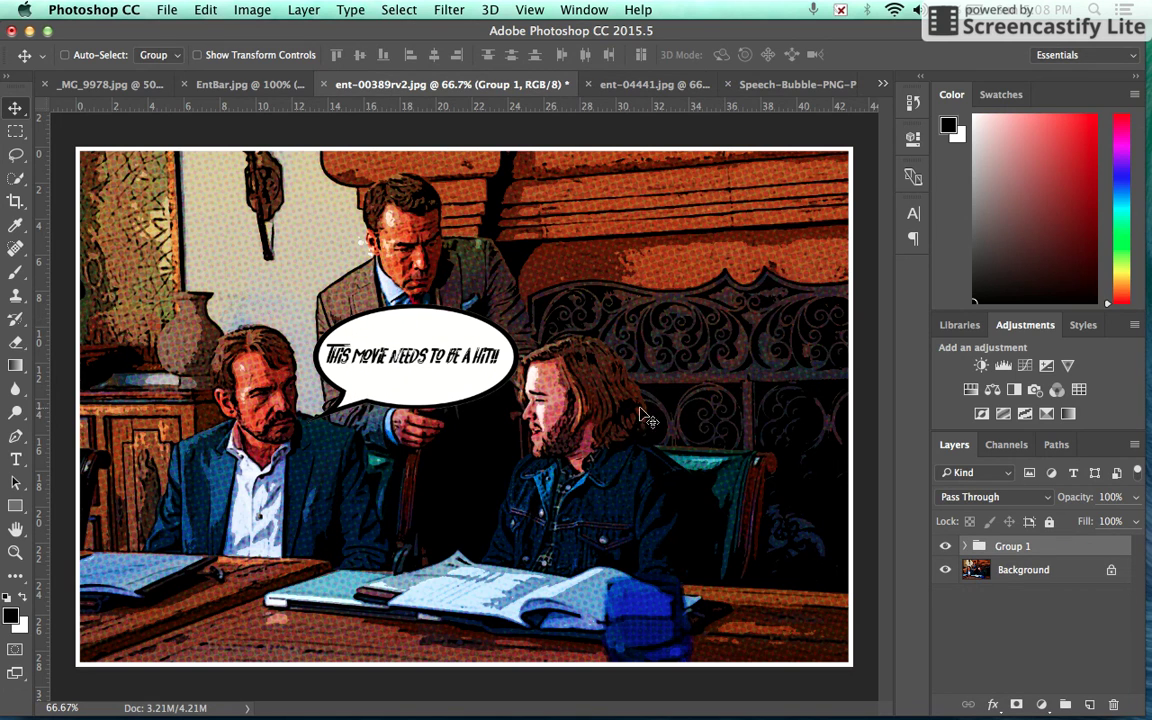
pyautogui.moveTo(438, 347); pyautogui.dragTo(596, 243)
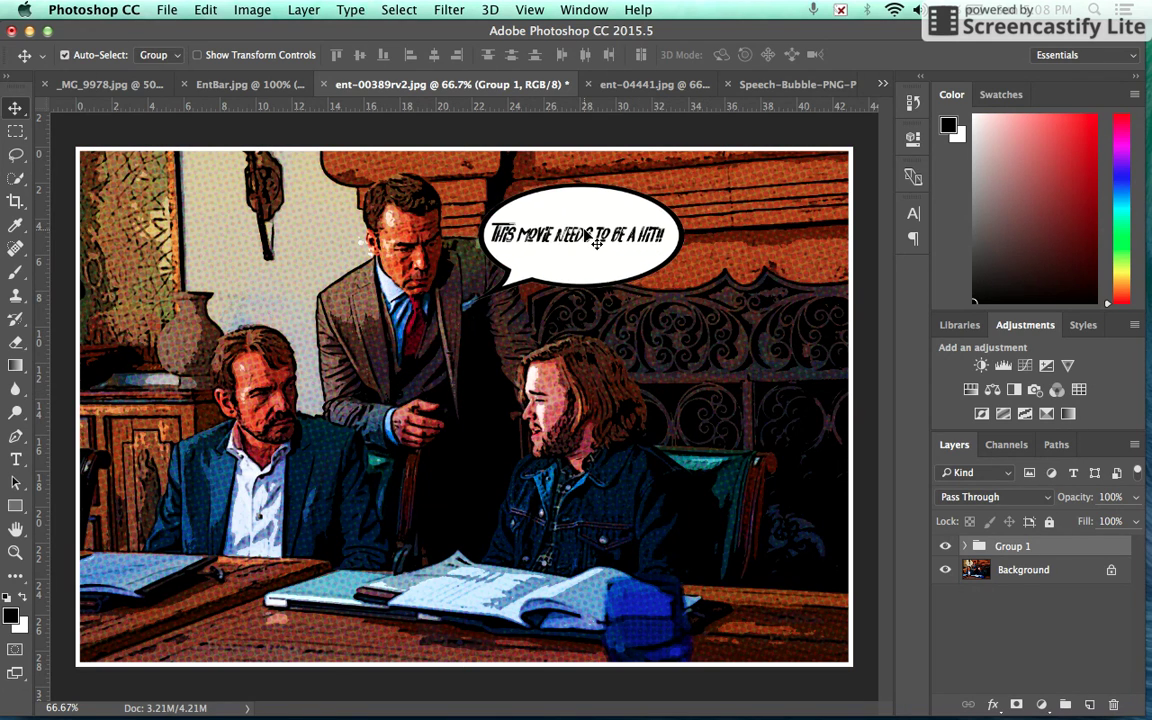
# - Scale Group 1 down to about 93% and raise it toward the top
pyautogui.press('super')
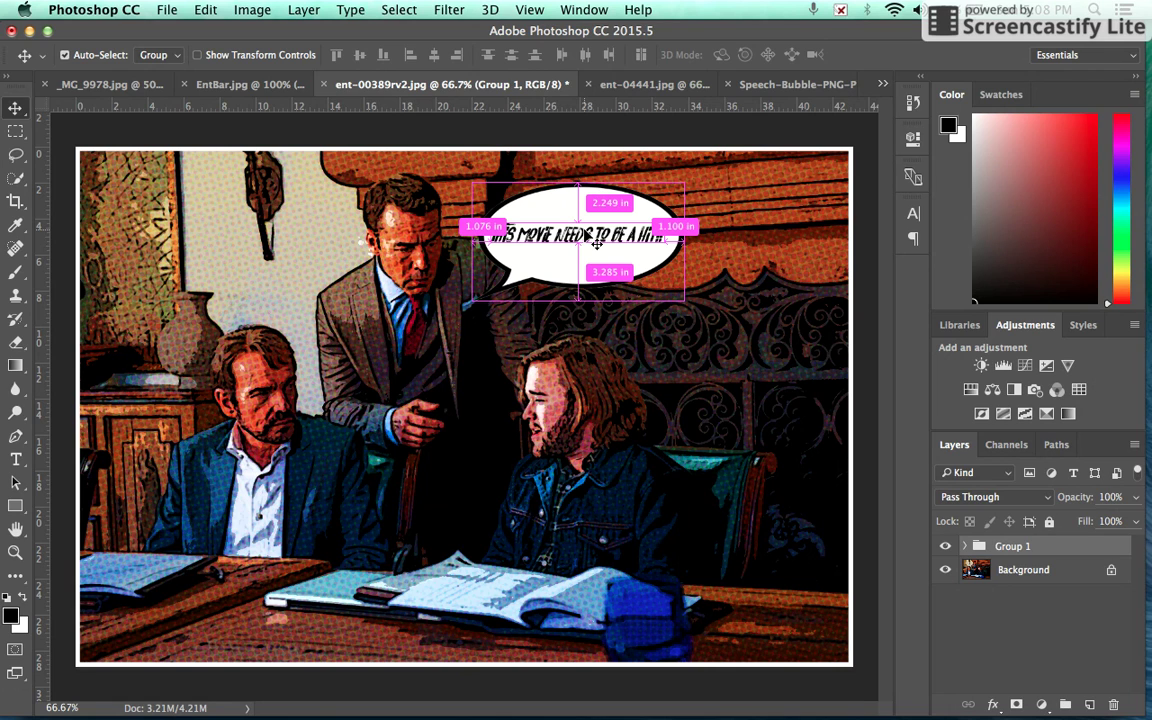
pyautogui.press('super+t')
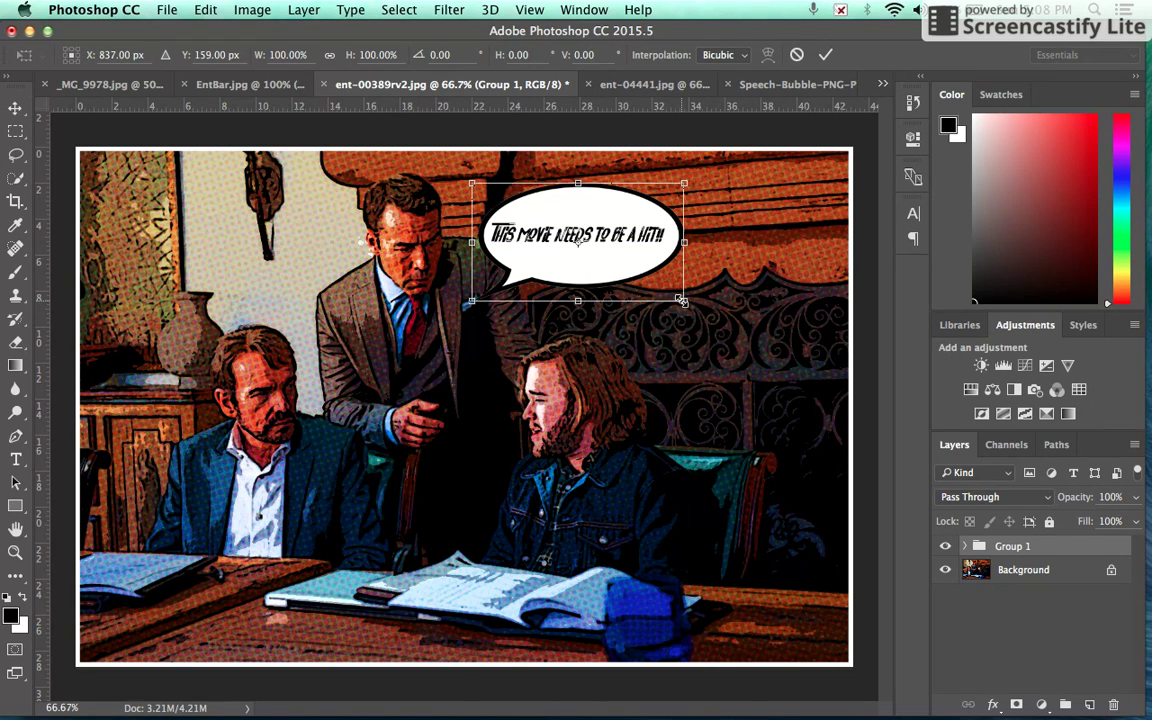
pyautogui.moveTo(681, 301)
pyautogui.mouseDown()
pyautogui.moveTo(738, 362)
pyautogui.moveTo(755, 410)
pyautogui.moveTo(650, 311)
pyautogui.moveTo(645, 296)
pyautogui.moveTo(666, 292)
pyautogui.mouseUp()
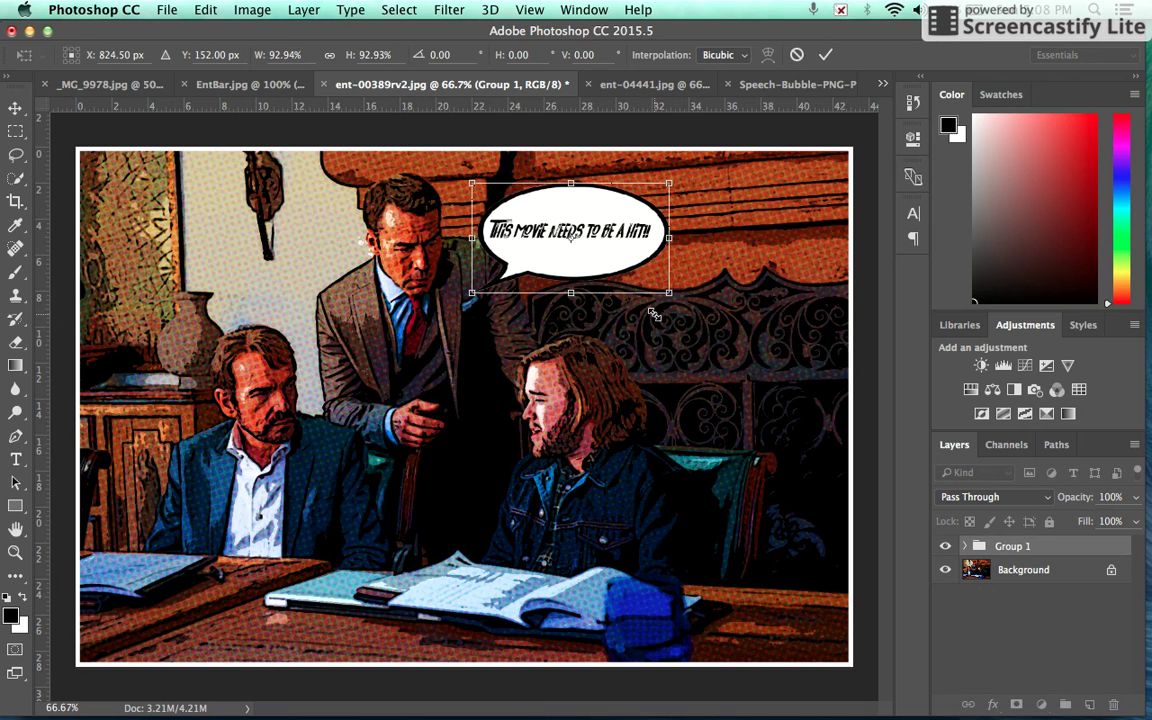
pyautogui.press('Return')
pyautogui.moveTo(606, 264); pyautogui.dragTo(593, 246)
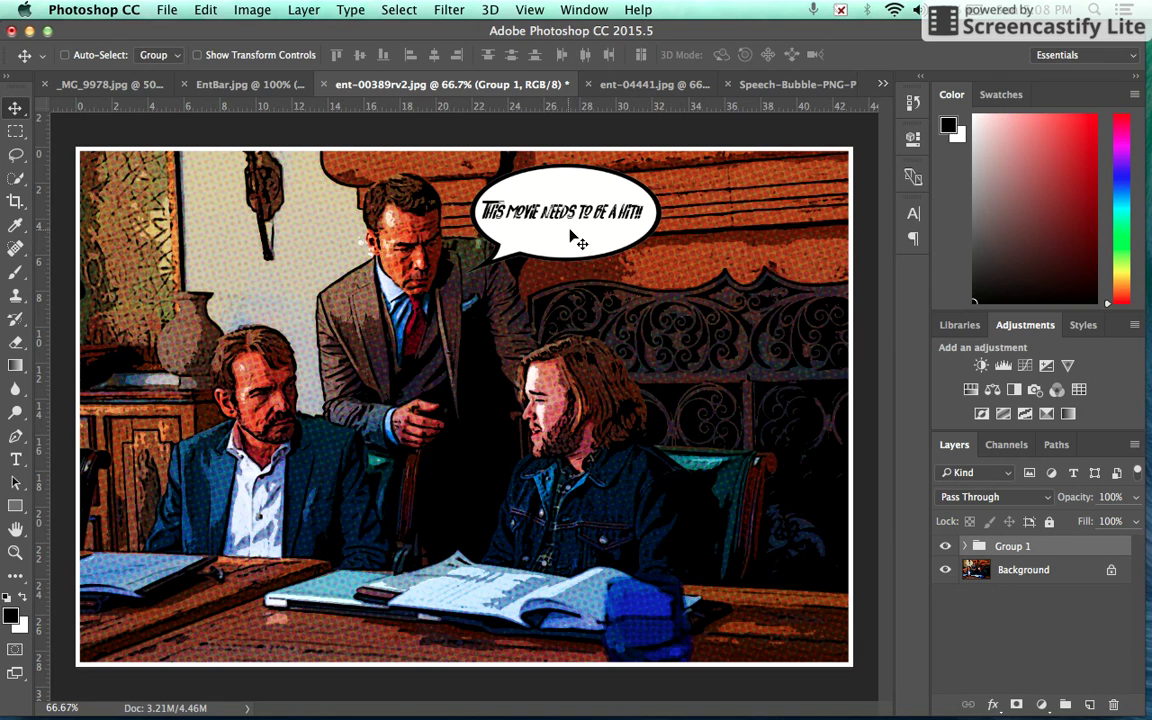
pyautogui.click(765, 84)
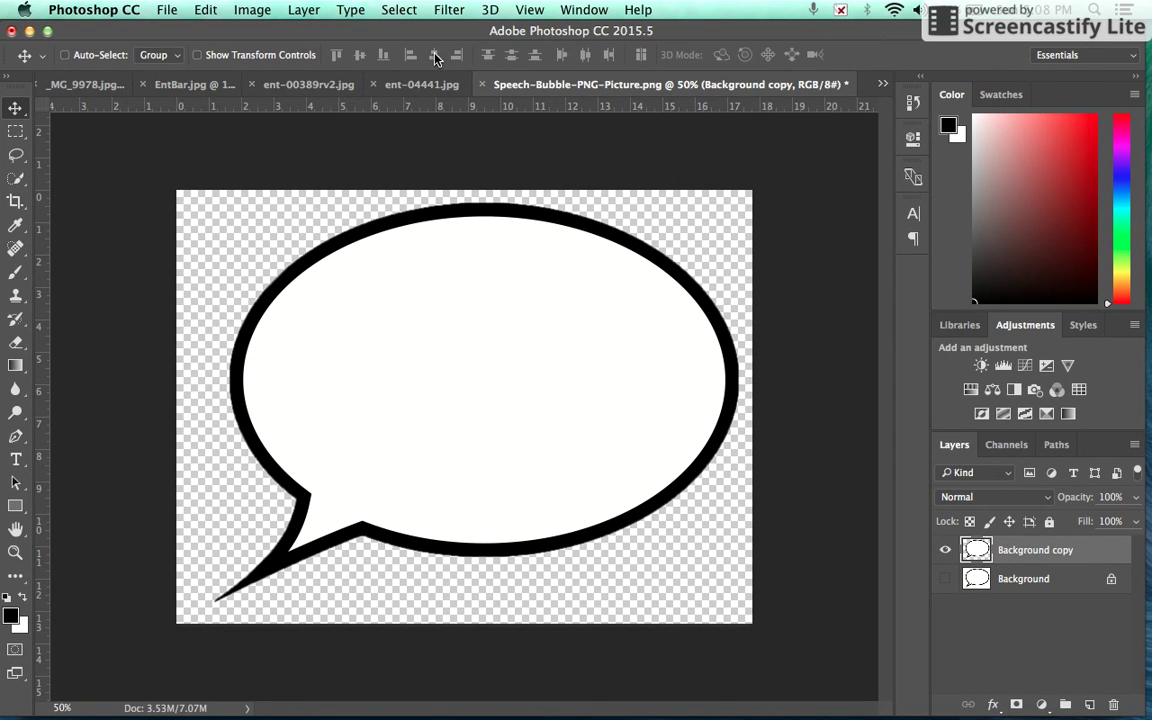
# - Back in ent-00389rv2.jpg, shift Group 1 slightly up and right
pyautogui.click(300, 85)
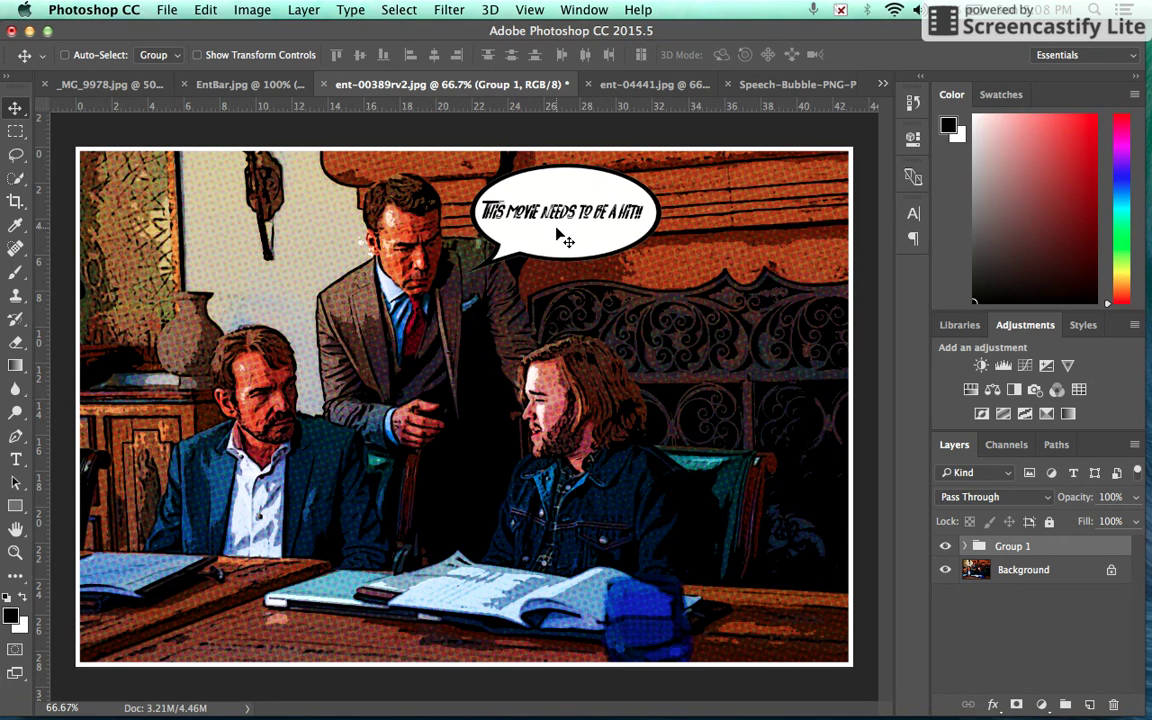
pyautogui.moveTo(558, 239); pyautogui.dragTo(569, 229)
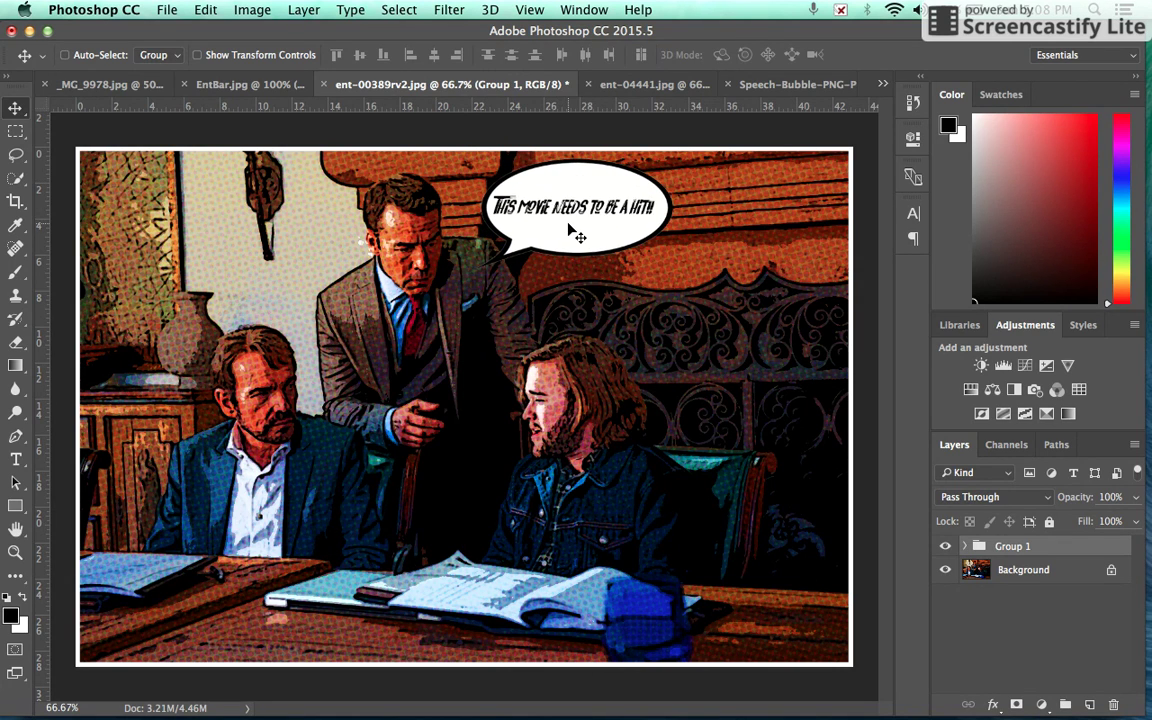